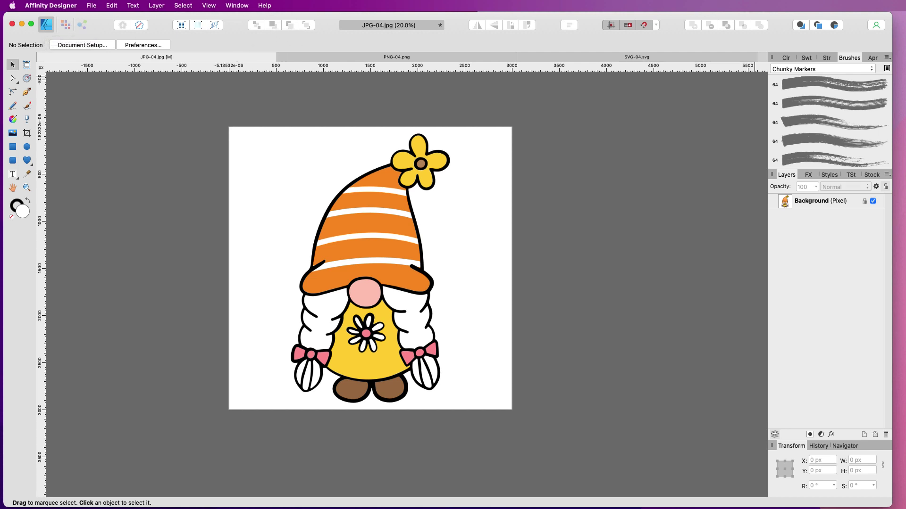
Step: Switch to Chrome and view the Bee Gnomes Bundle product page on Creative Fabrica
key("super+Tab")
left_click_drag(489, 160, 265, 36)
mouse_move(286, 141)
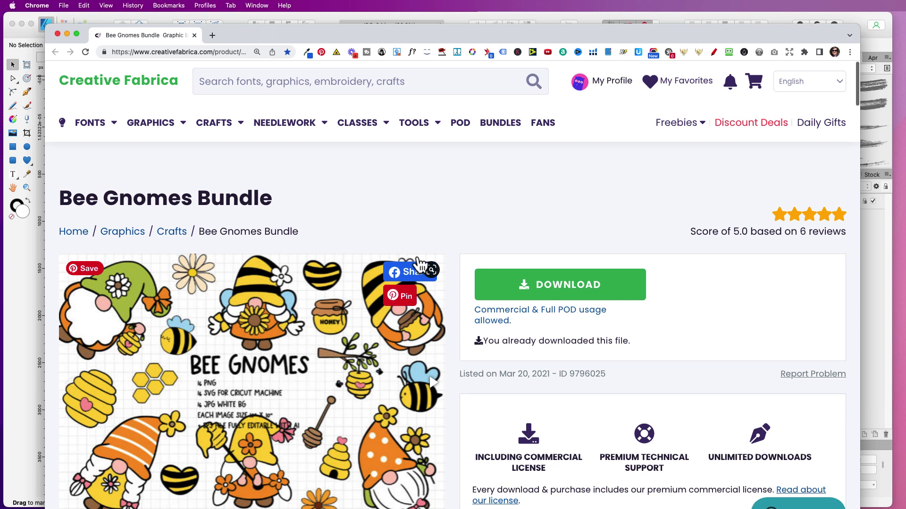
double_click(479, 33)
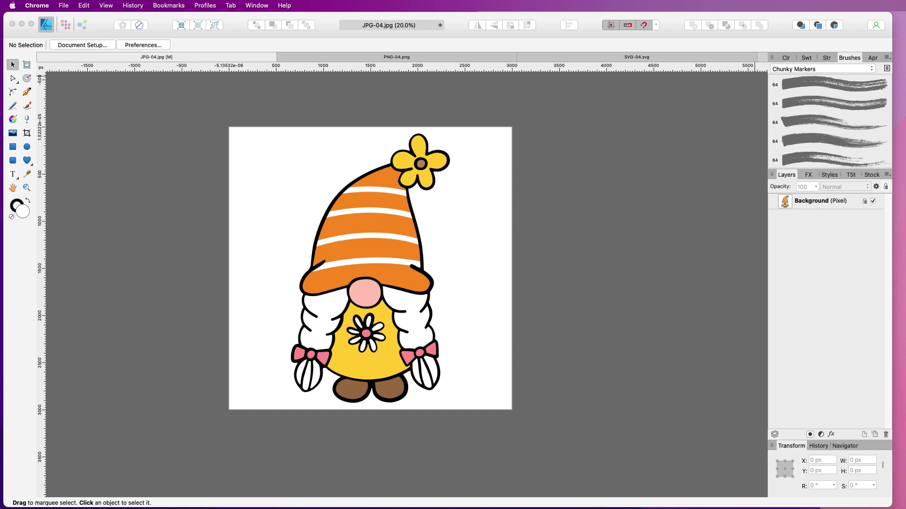
Step: Switch to Finder, look through the bundle's JPG and PNG folders, and close the window
key("super+Tab")
left_click_drag(823, 125, 474, 94)
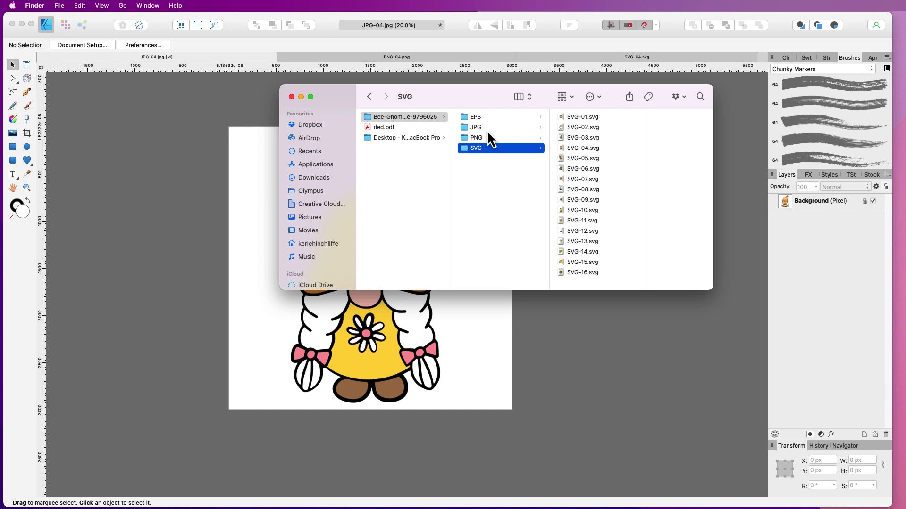
left_click(479, 130)
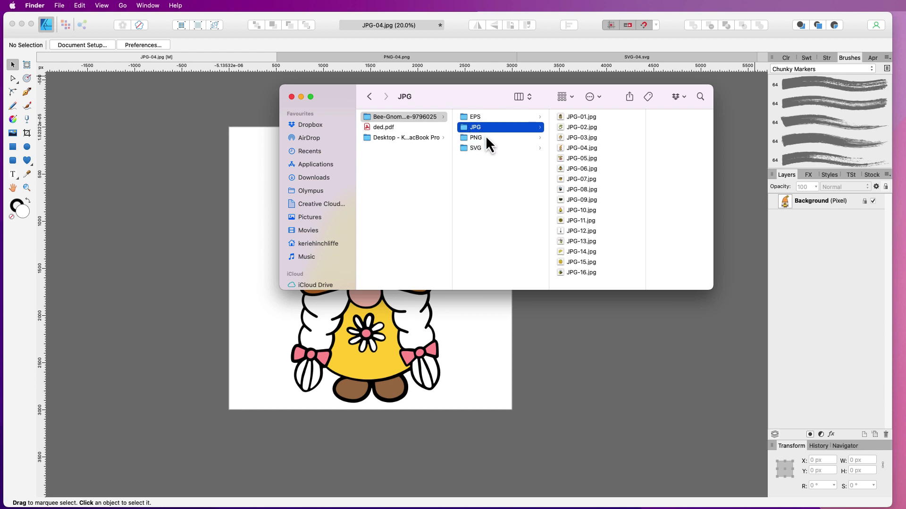
left_click(483, 139)
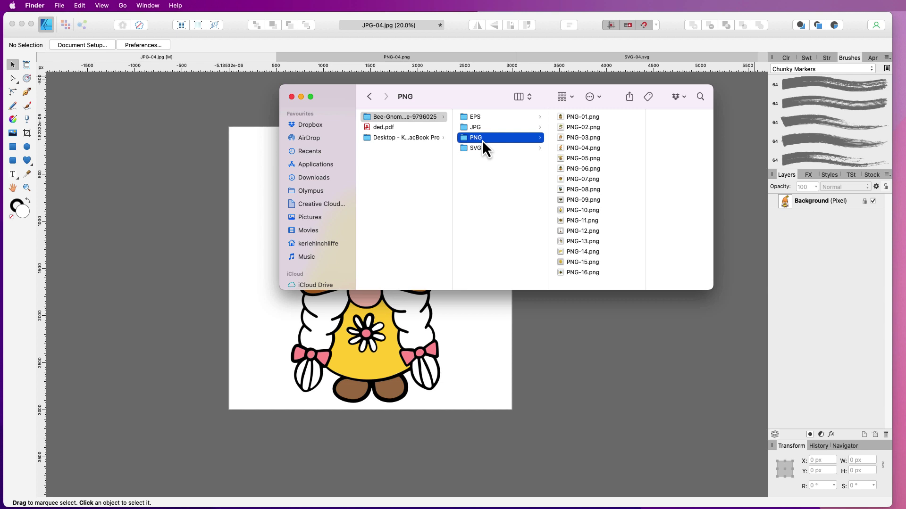
left_click_drag(465, 97, 489, 96)
key("super+w")
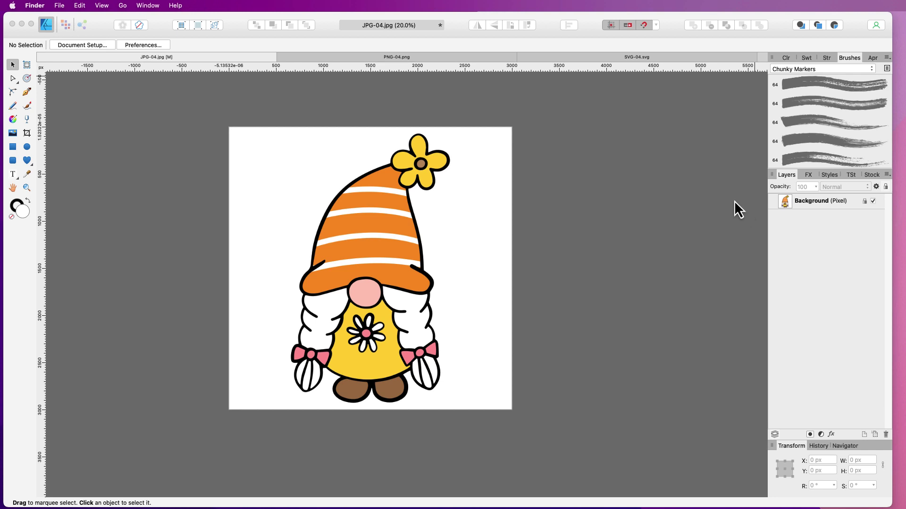
Step: Duplicate the gnome's Background layer in the Pixel Persona and hide the locked original
left_click(67, 27)
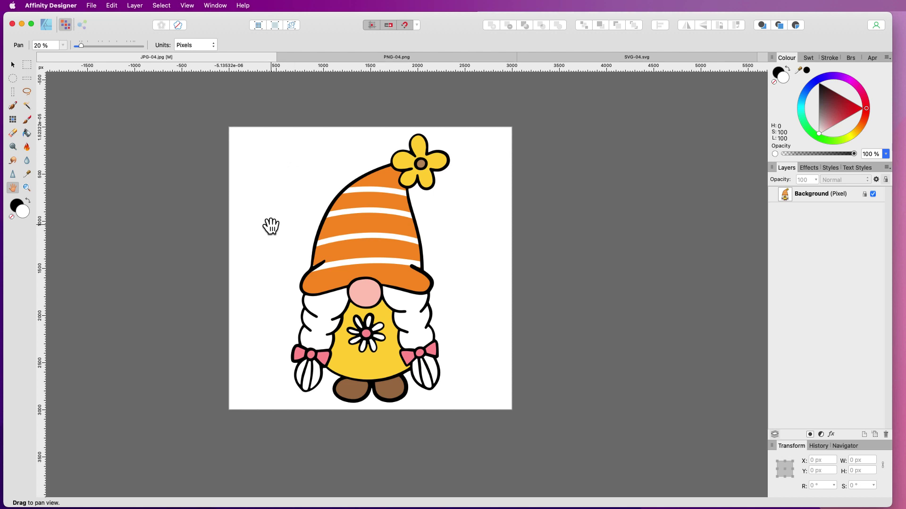
key("super+1")
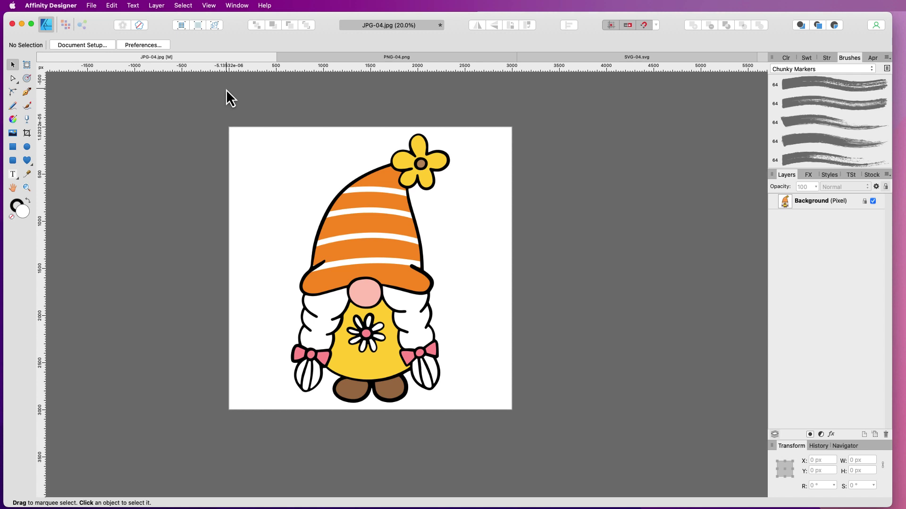
left_click(63, 26)
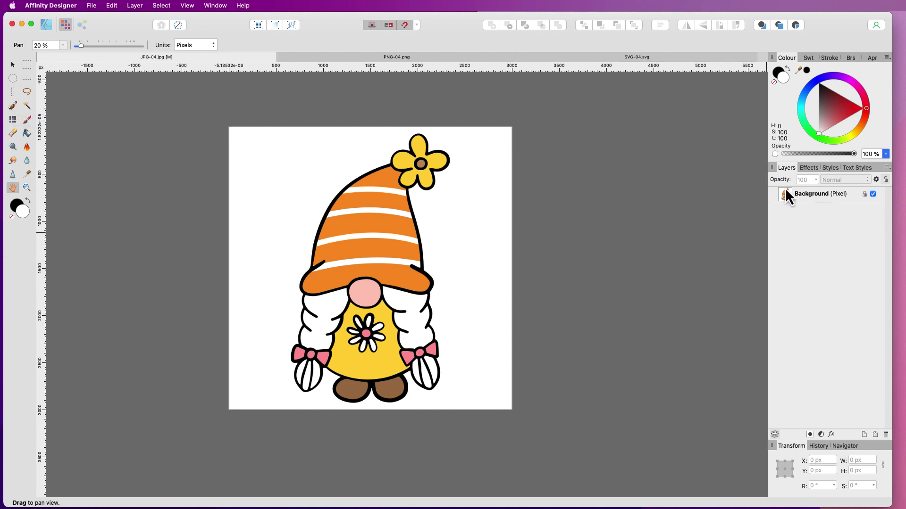
right_click(827, 197)
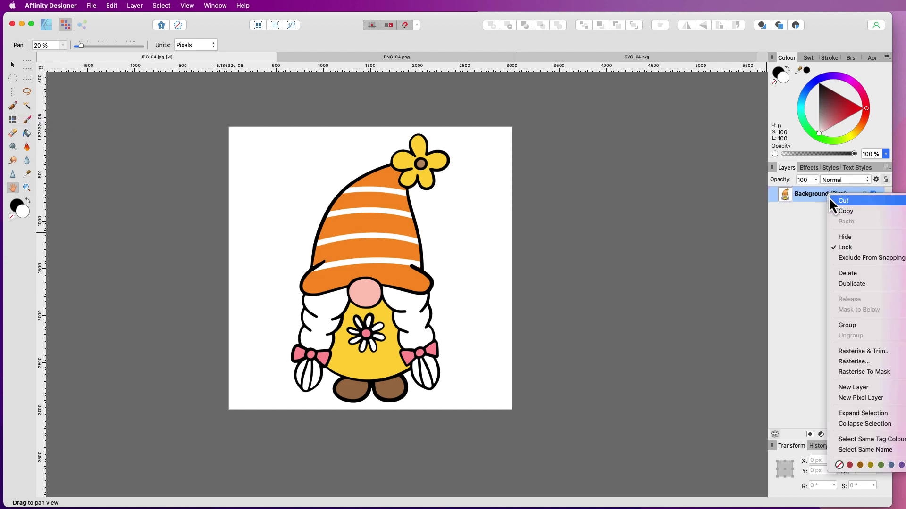
left_click(879, 285)
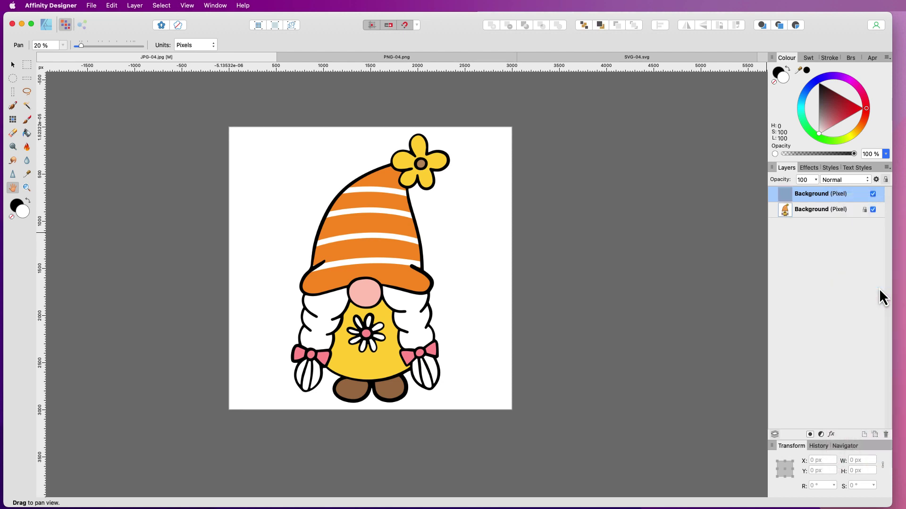
left_click(872, 209)
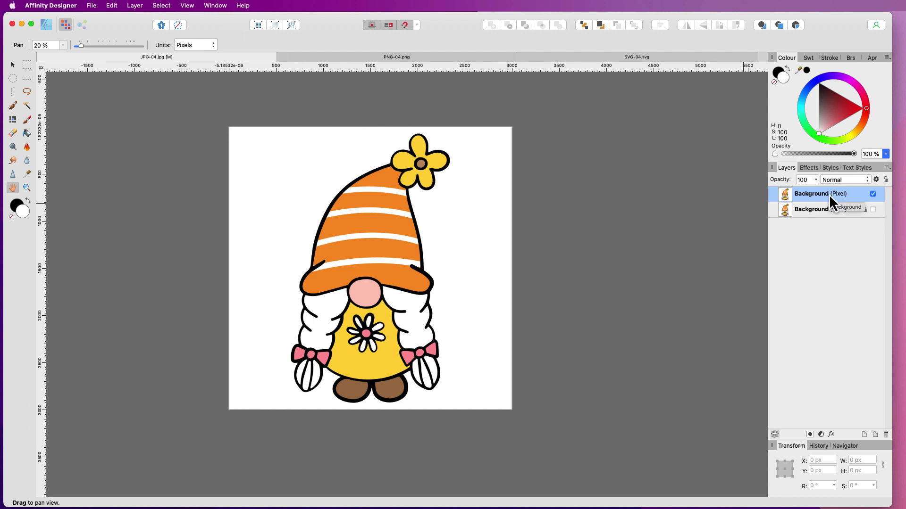
Step: Select the gnome's black outlines by sampled colour with 15% tolerance and the RGB Cube model
left_click(163, 6)
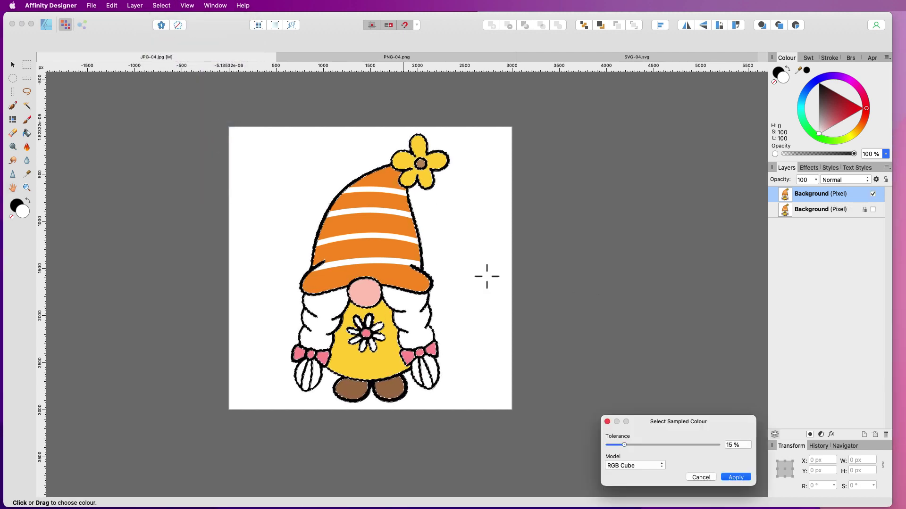
left_click(419, 245)
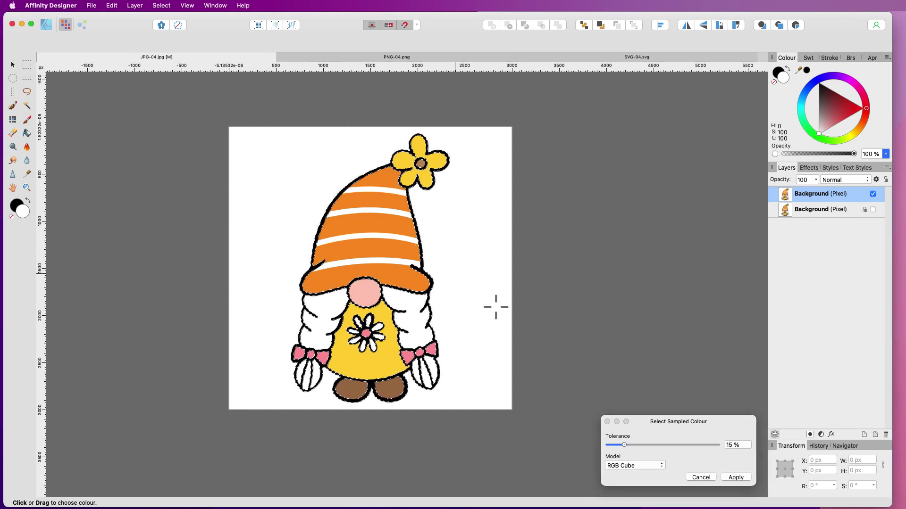
left_click(735, 477)
key("h")
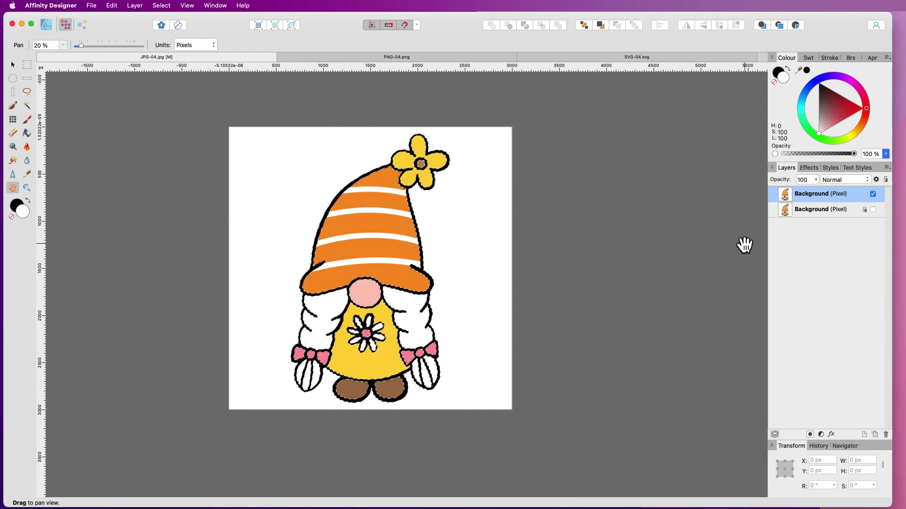
Step: Mask the duplicated layer to the selected black outlines and clear the selection
left_click(810, 435)
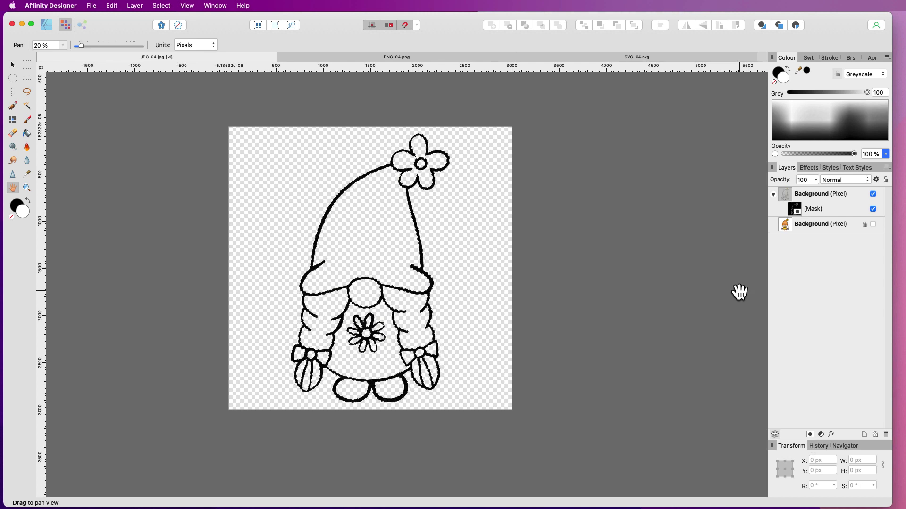
key("super+d")
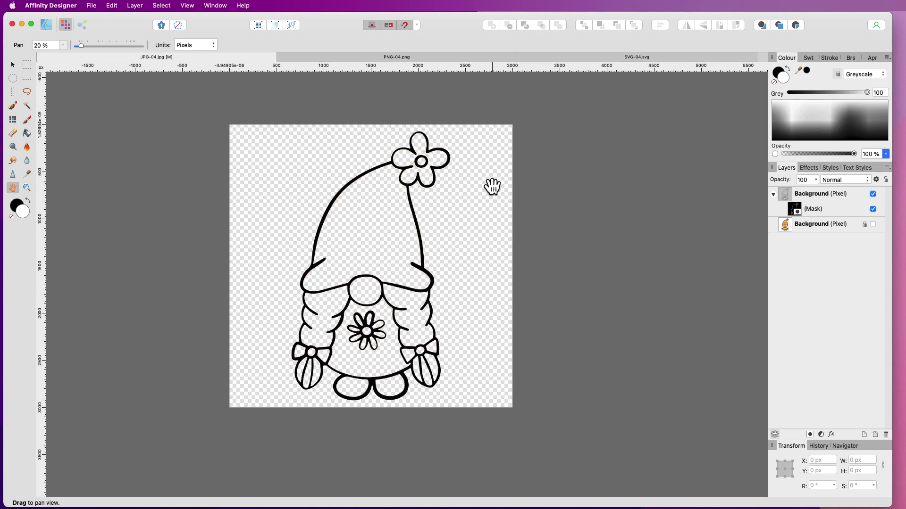
left_click_drag(491, 186, 492, 186)
scroll(491, 186, "down", 1)
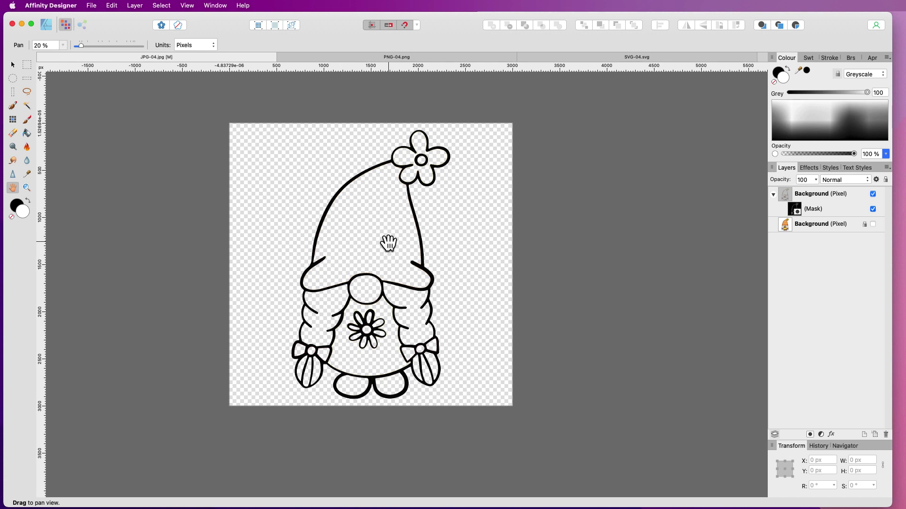
left_click_drag(406, 212, 407, 213)
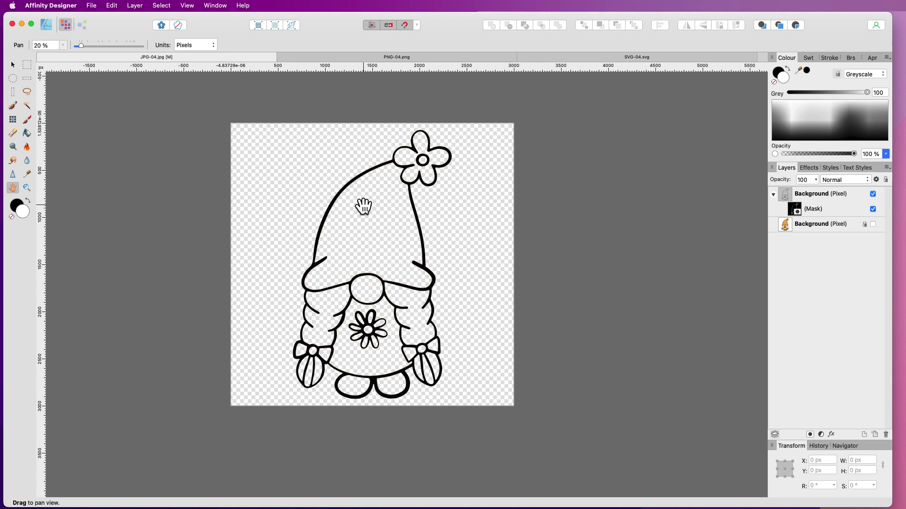
Step: Select the empty interior of the gnome's hat with a contiguous Flood Select at 20% tolerance
left_click(30, 107)
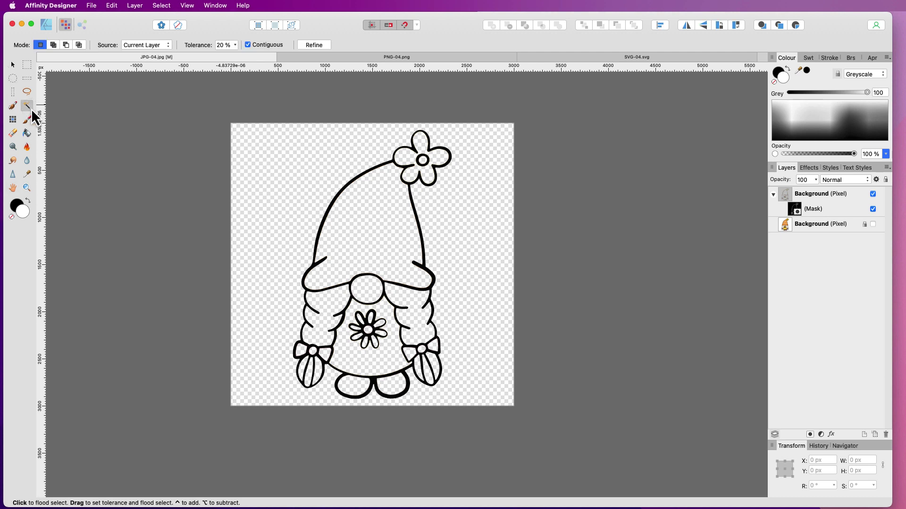
left_click(14, 108)
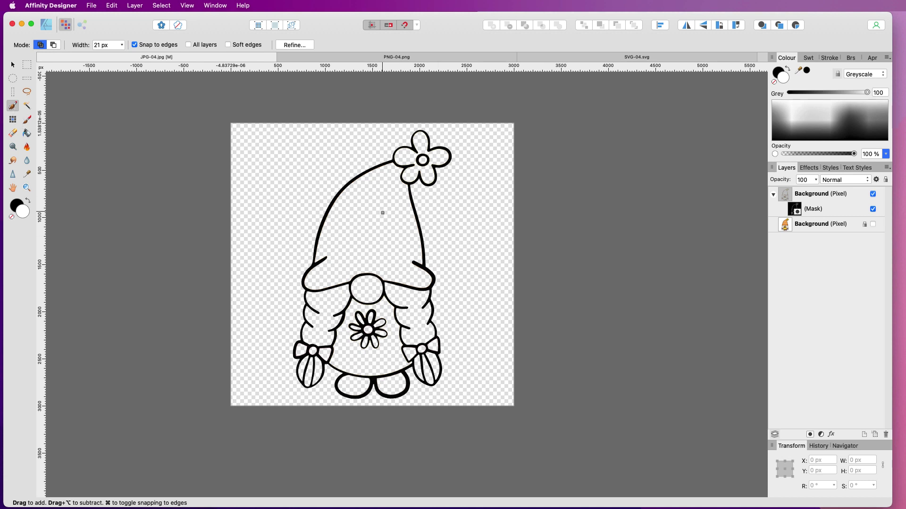
mouse_move(382, 213)
left_mouse_down()
mouse_move(378, 204)
mouse_move(378, 242)
mouse_move(413, 262)
left_mouse_up()
key("super+d")
key("w")
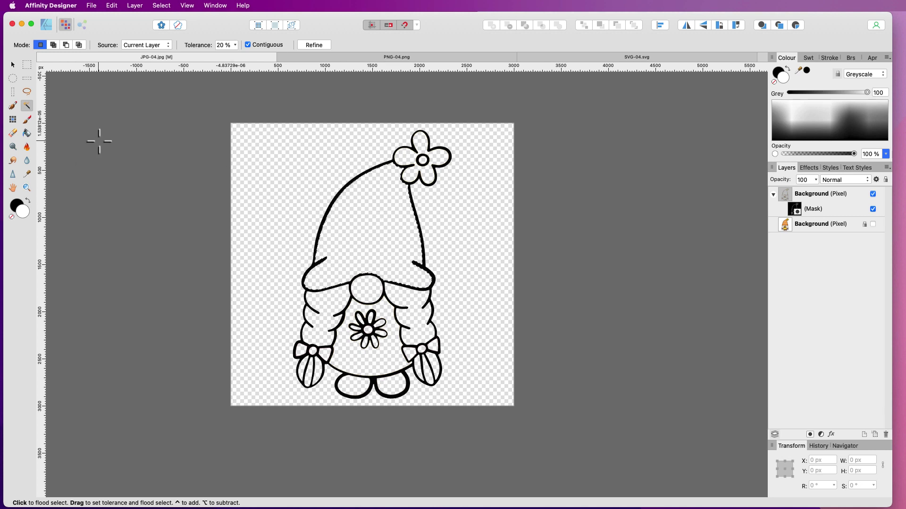
Step: Rasterise the masked outline layer and flood-fill the selected hat area with white at 8% tolerance
left_click(26, 136)
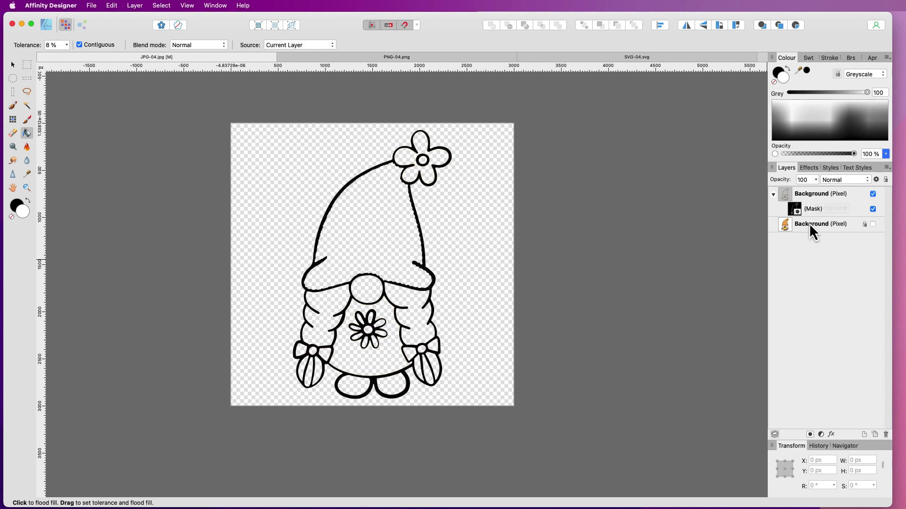
right_click(823, 195)
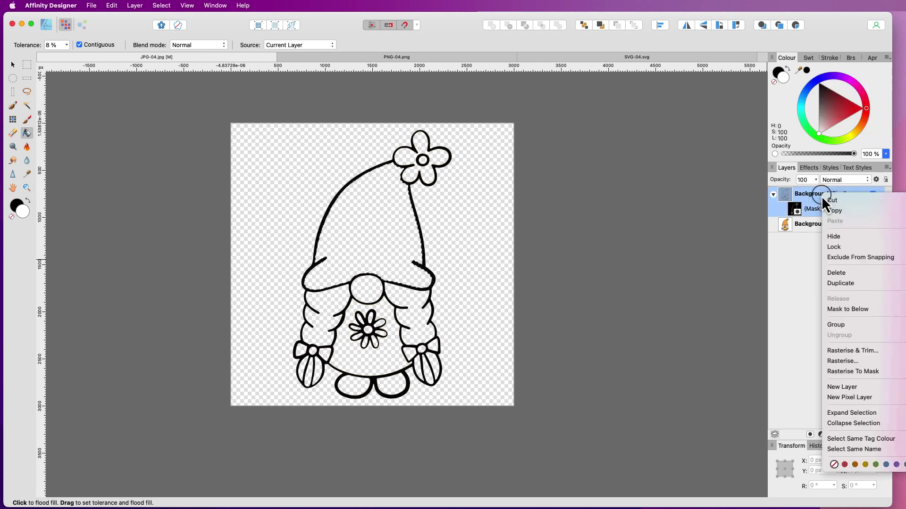
left_click(857, 363)
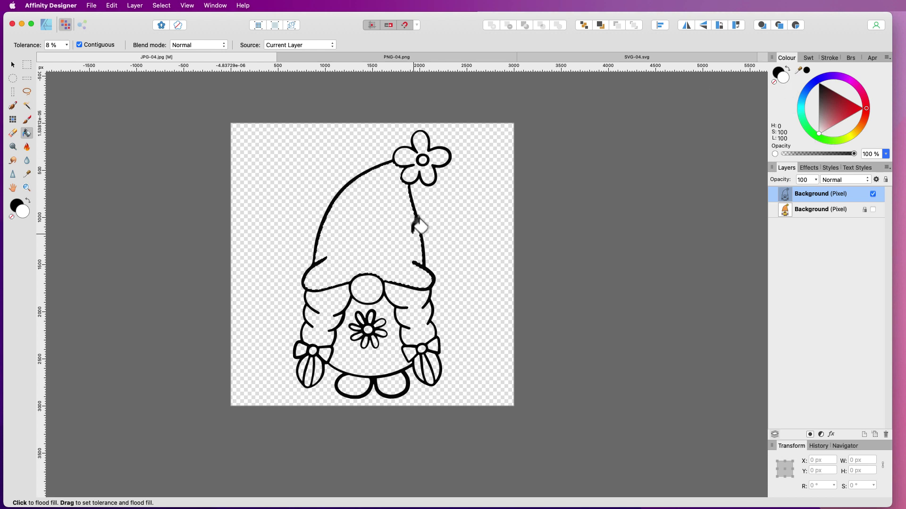
left_click(373, 212)
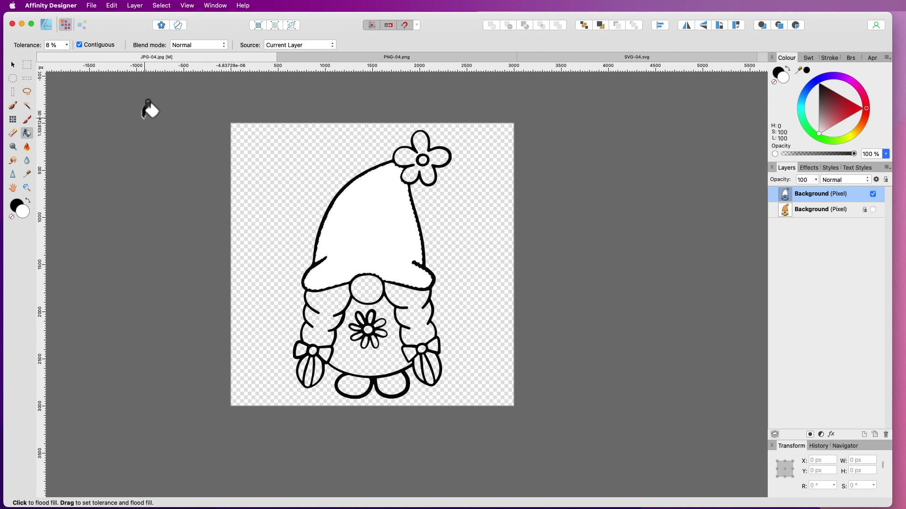
Step: Flood-select the inside of the gnome's nose and fill it with white
left_click(28, 106)
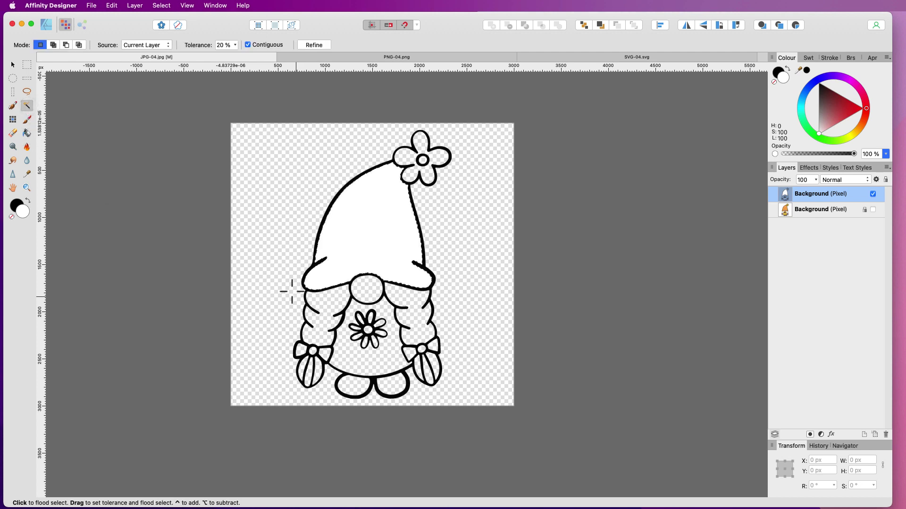
left_click(368, 288)
left_click(27, 133)
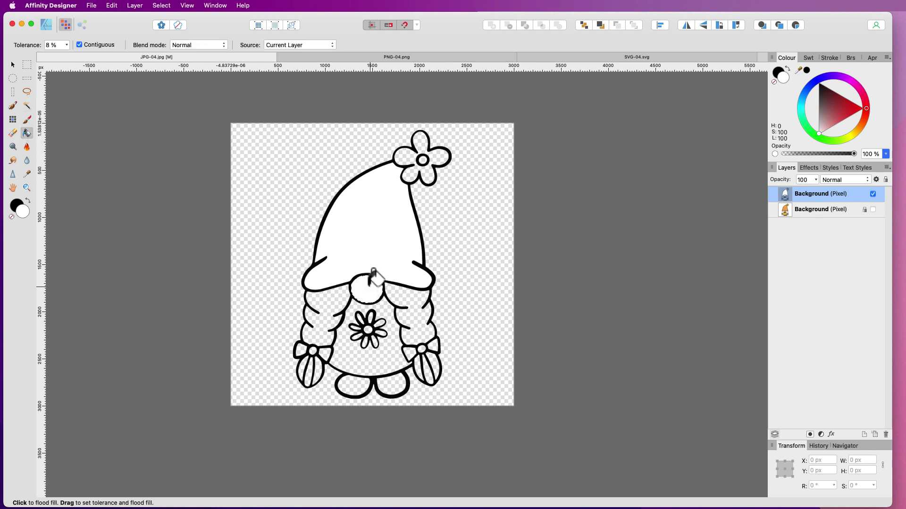
Step: Flood-select the inside of the left braid and fill it with white
key("super+plus")
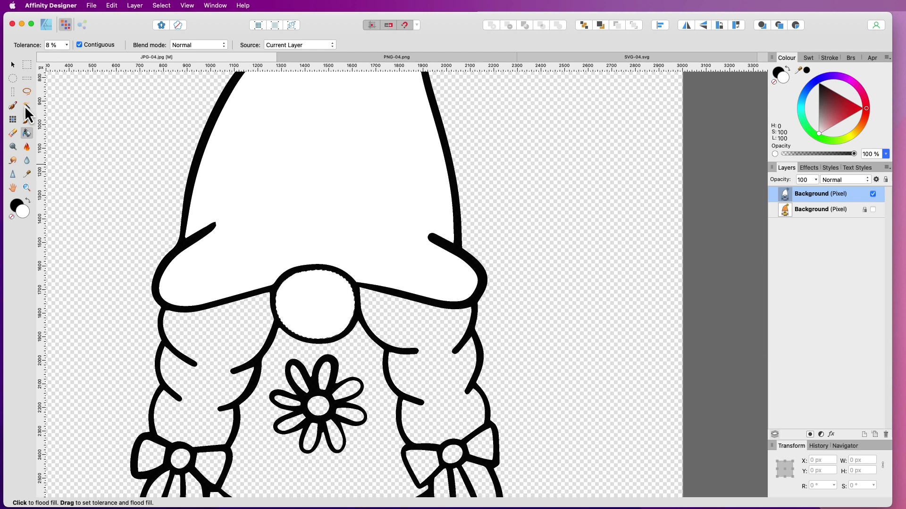
key("w")
left_click(236, 328)
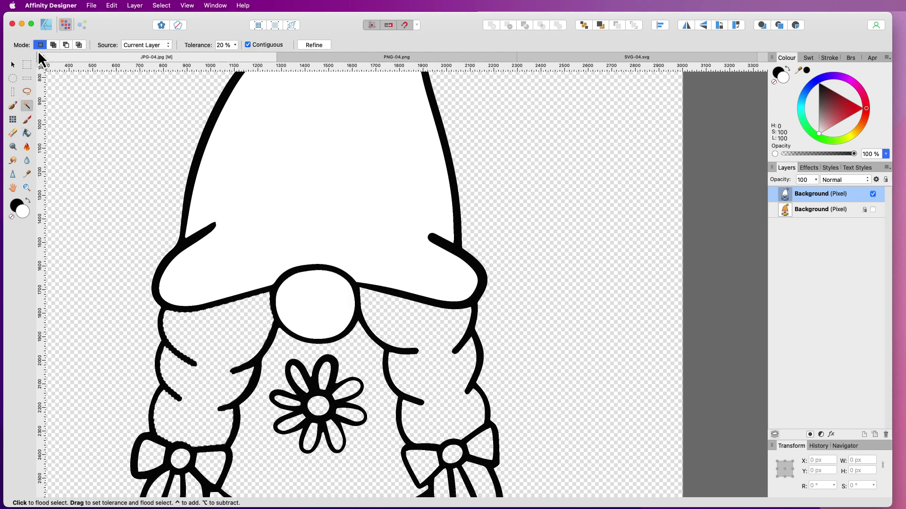
left_click(27, 133)
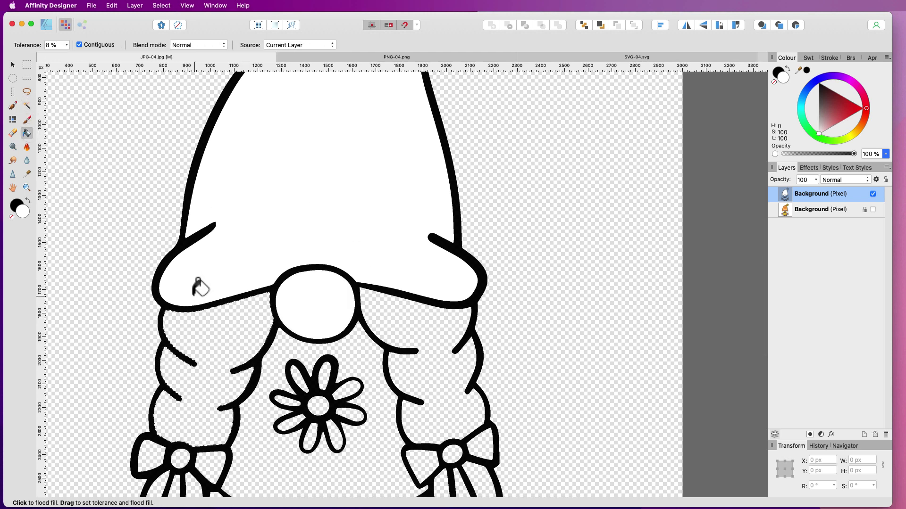
left_click(230, 312)
Step: Flood-select the left bow and the braid tail sections below it in Add mode and fill them with white
scroll(234, 309, "down", 3)
scroll(235, 309, "down", 3)
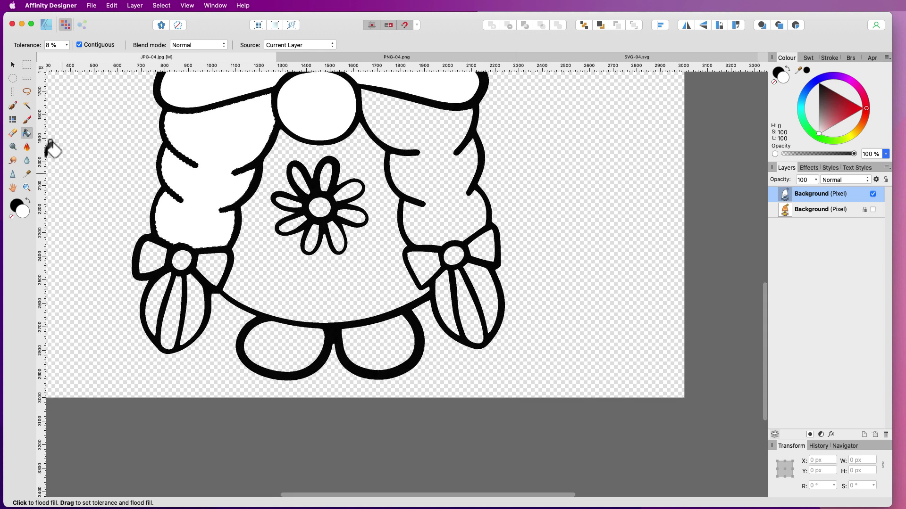
left_click(26, 105)
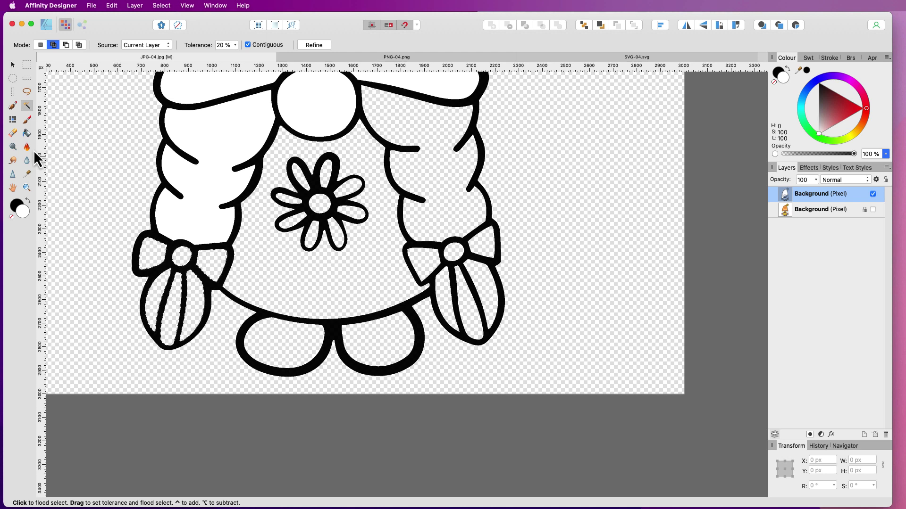
left_click(27, 133)
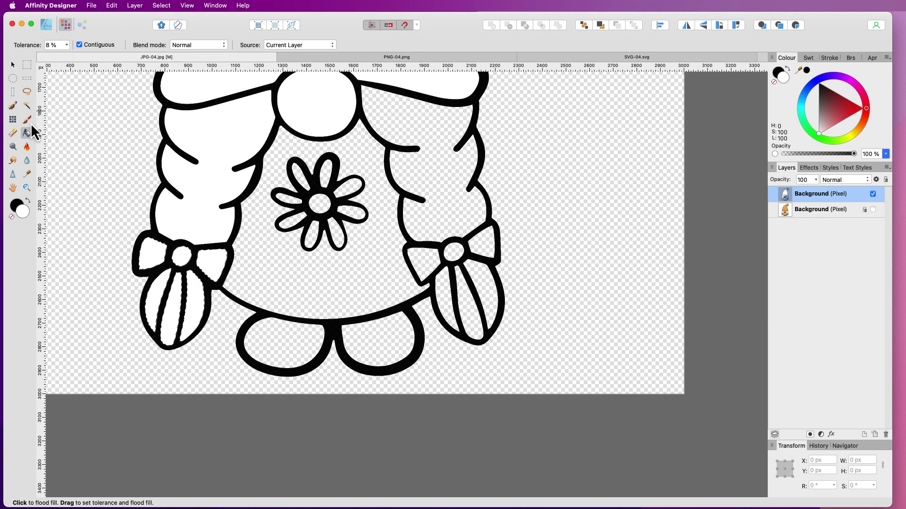
Step: Flood-select the gnome's body area around the daisy and fill it with white
left_click(31, 108)
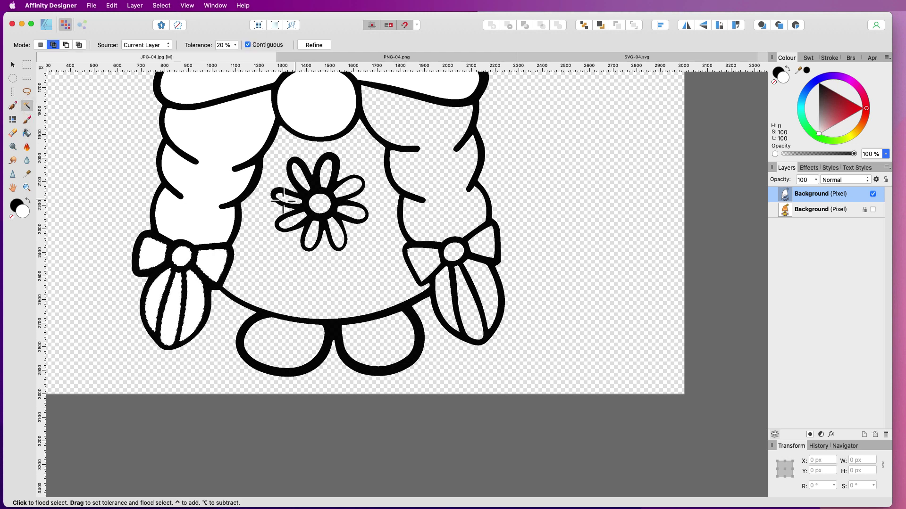
left_click(260, 202)
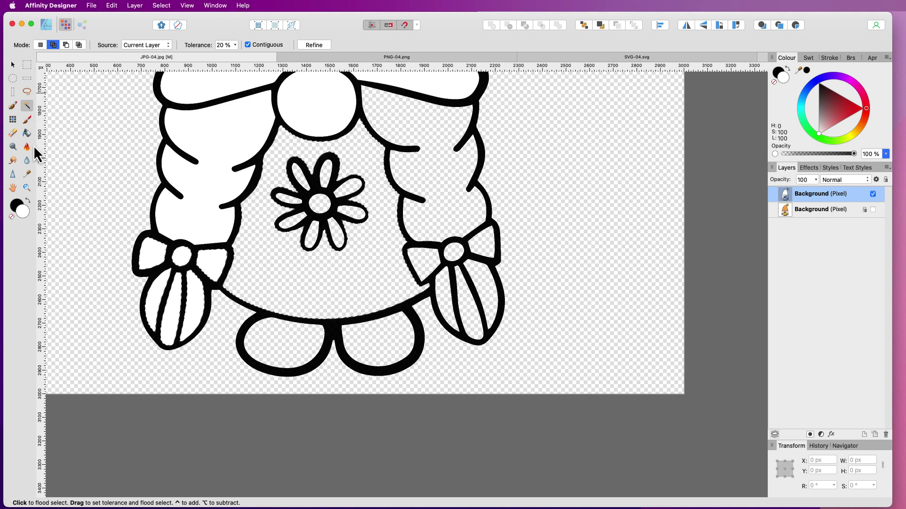
left_click(27, 133)
left_click(281, 169)
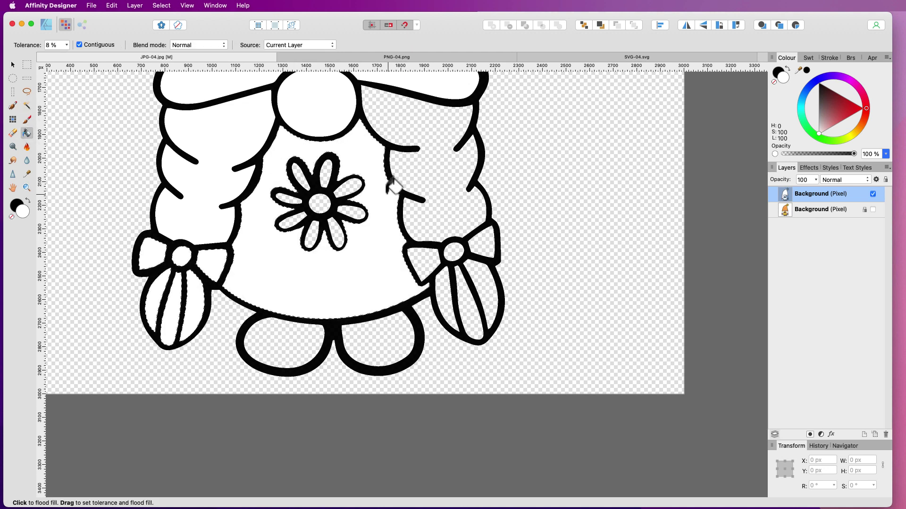
Step: Flood-select the insides of both shoes, fill them with white and clear the selection
scroll(353, 207, "down", 5)
left_click(28, 107)
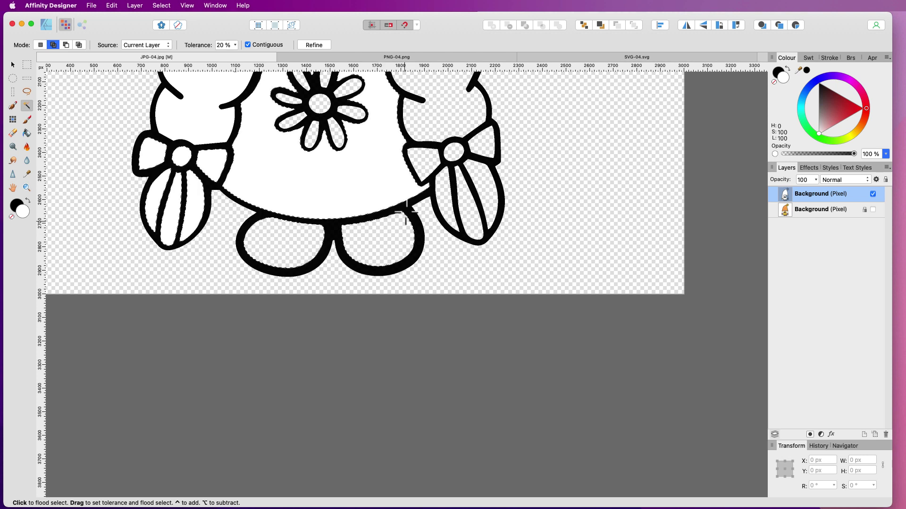
left_click(27, 133)
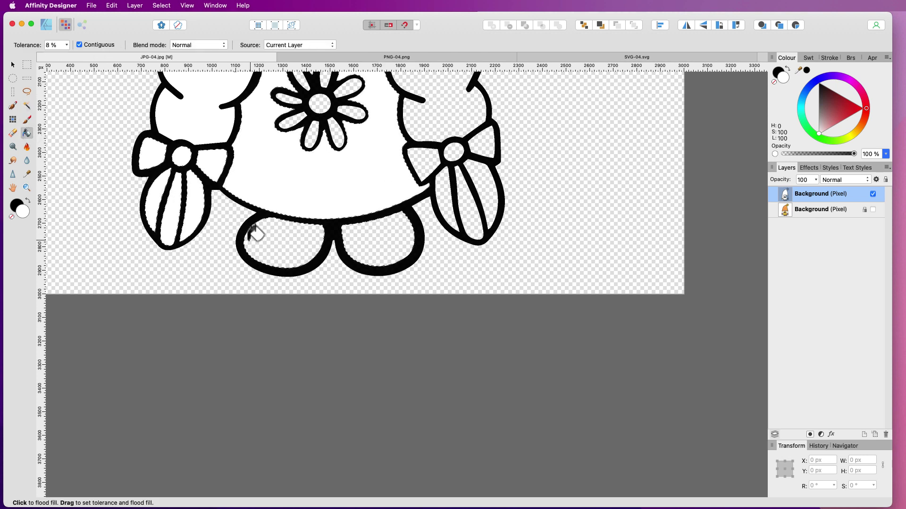
left_click(278, 238)
scroll(359, 137, "up", 6)
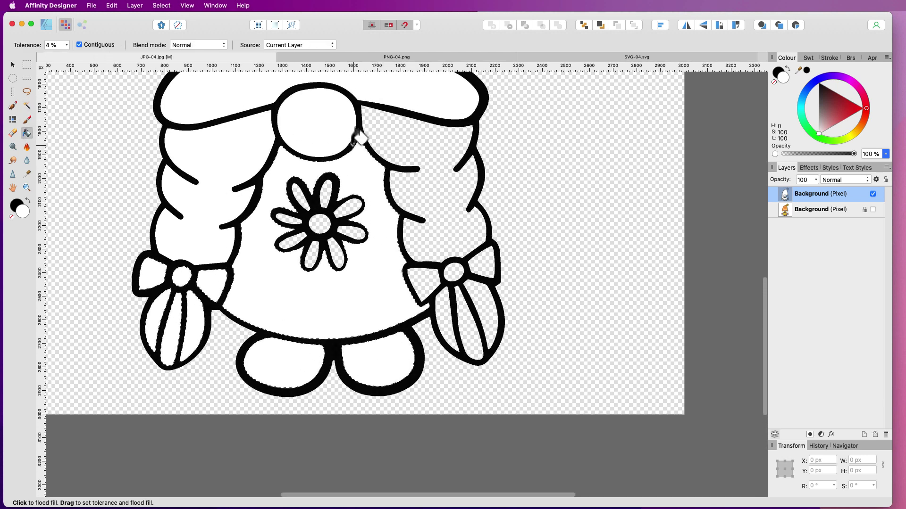
left_click(27, 106)
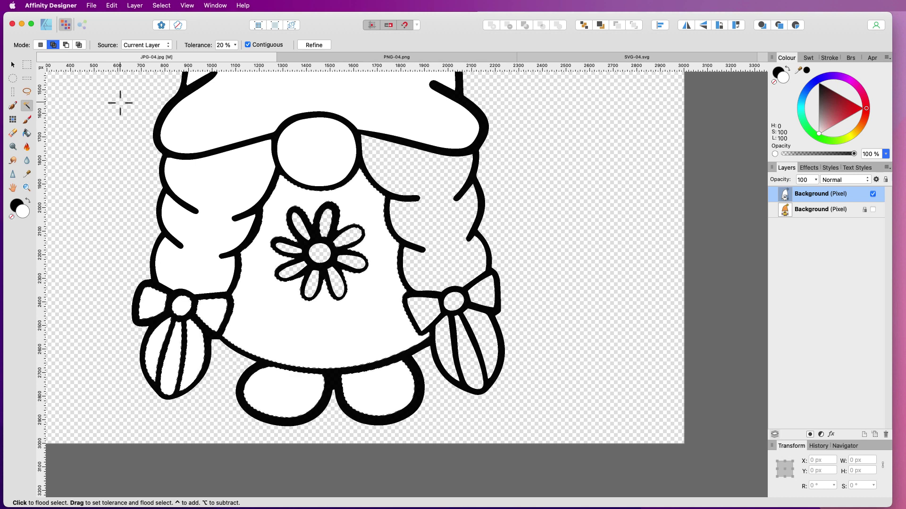
left_click(27, 133)
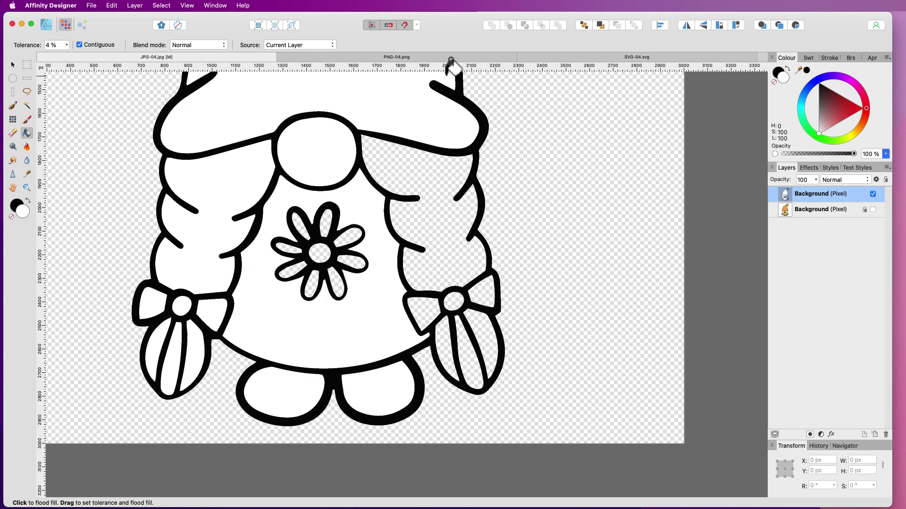
Step: Flood-select all the petals and the centre of the daisy on the body in Add mode
key("super+equal")
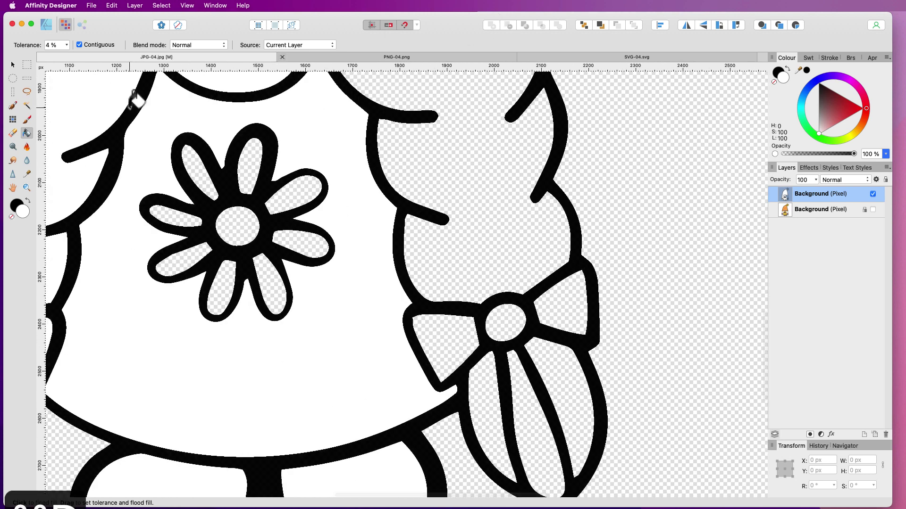
left_click(27, 105)
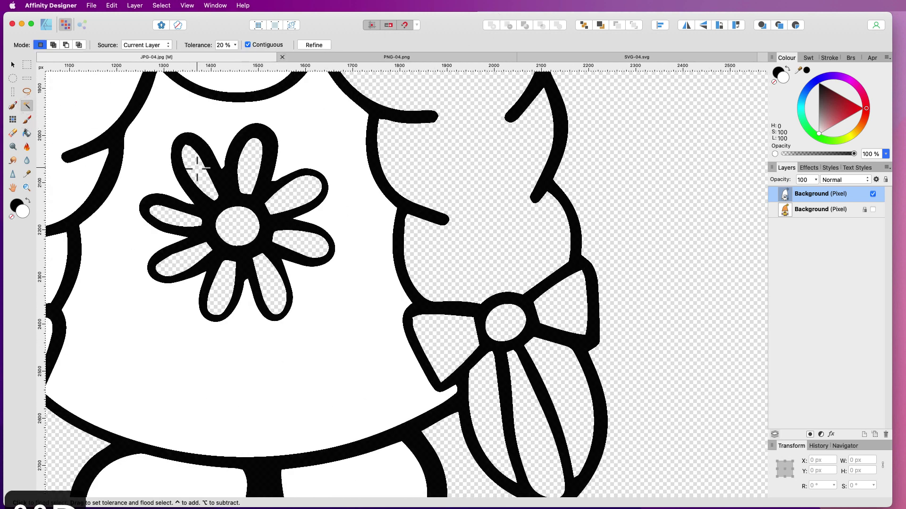
left_click(207, 169)
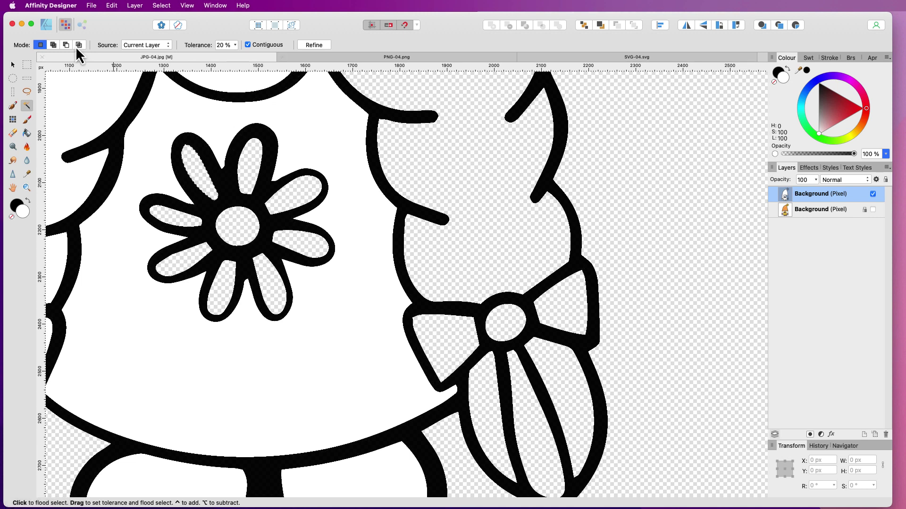
left_click(53, 45)
left_click(245, 163)
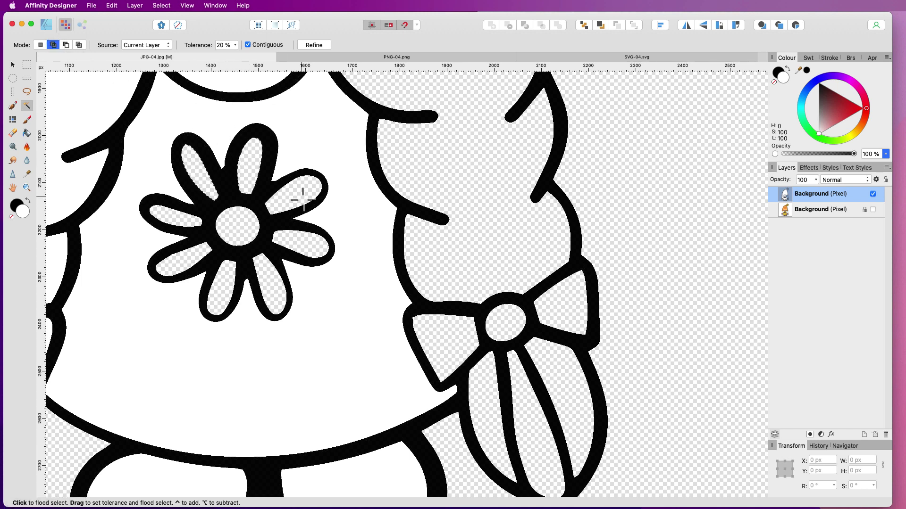
left_click(297, 191)
left_click(301, 241)
left_click(237, 226)
left_click(264, 280)
left_click(222, 290)
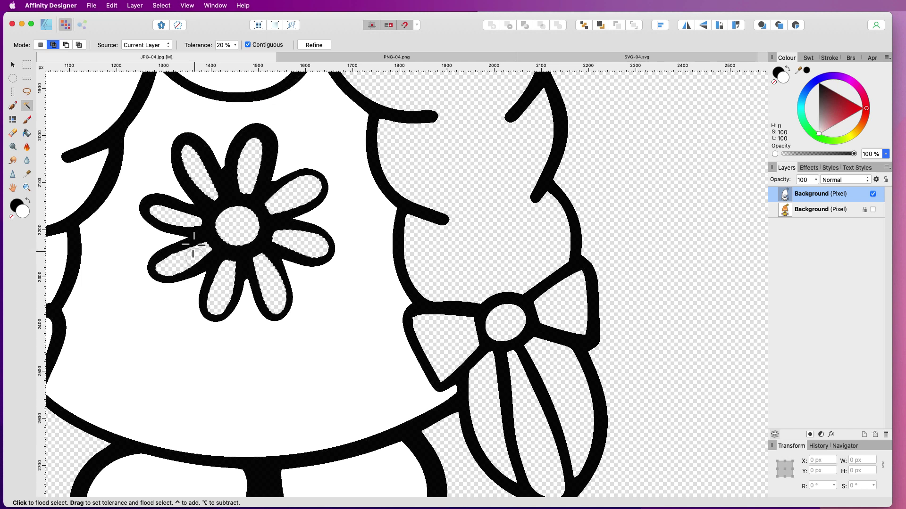
Step: Fill the selected daisy petals and centre with white and clear the selection
left_click(27, 133)
left_click(302, 186)
left_click(302, 238)
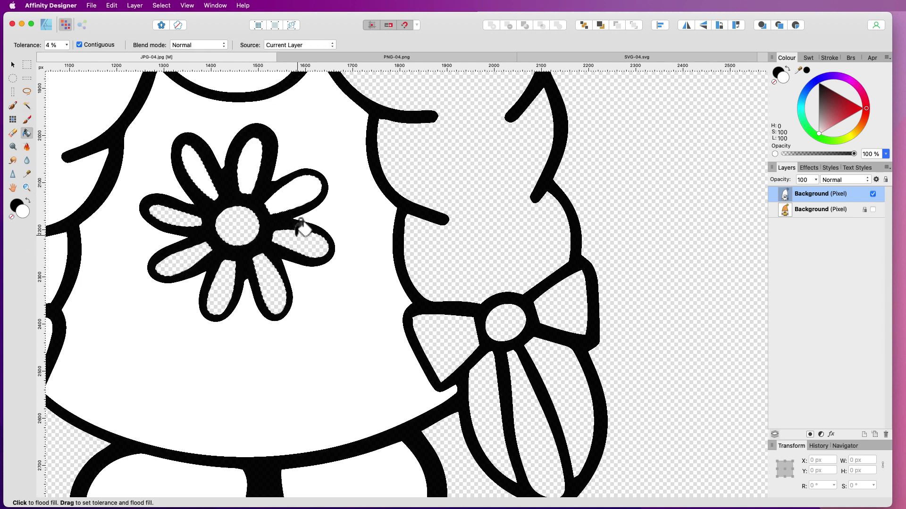
left_click(272, 286)
left_click(240, 222)
left_click(224, 290)
left_click(179, 260)
left_click(172, 214)
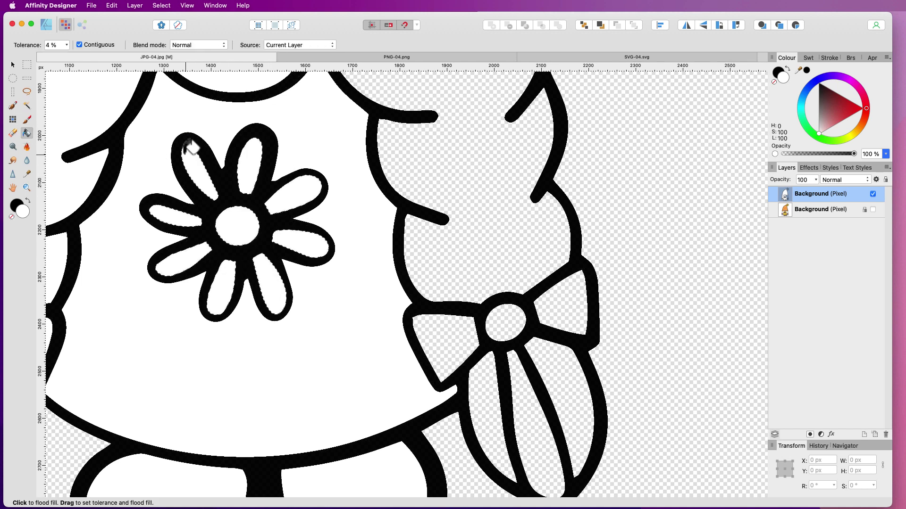
key("super+d")
Step: Flood-select the right braid, its bow and the tail sections below it, and fill them with white
scroll(188, 138, "right", 3)
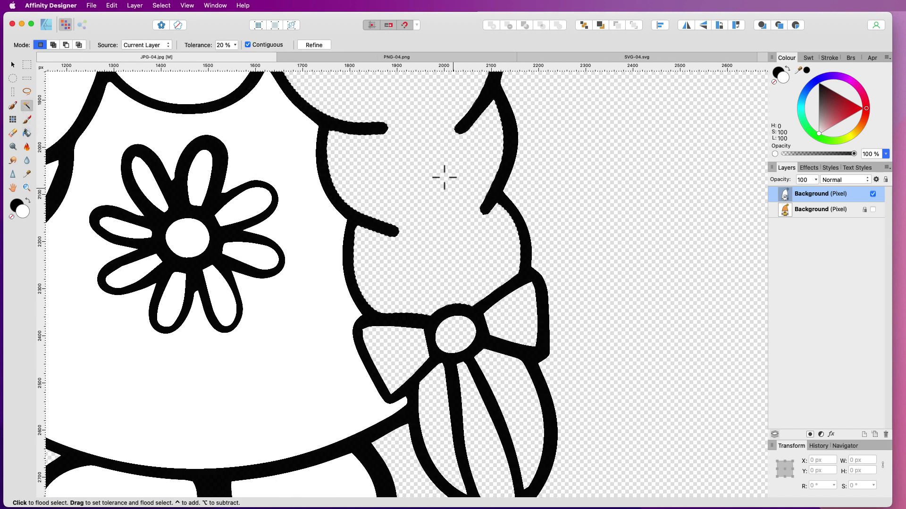
left_click(445, 178)
left_click(27, 104)
left_click(54, 45)
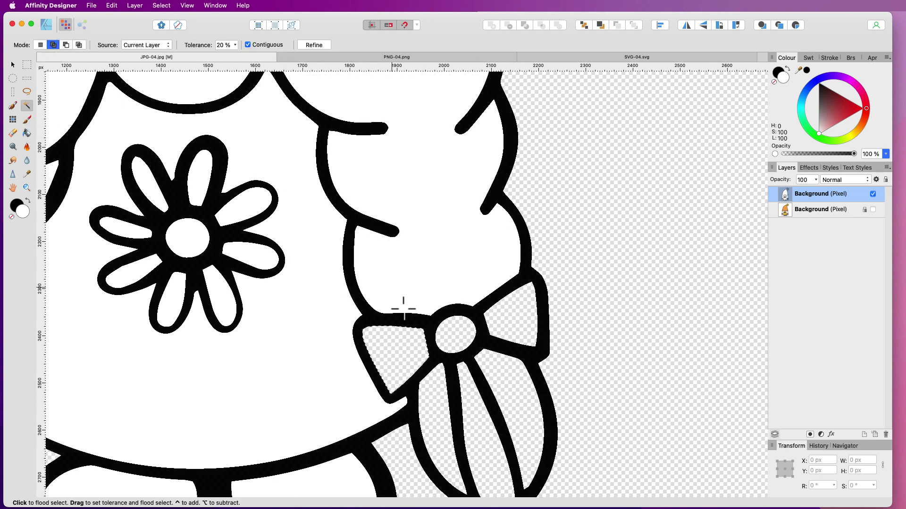
left_click(461, 429)
left_click(27, 133)
left_click(431, 411)
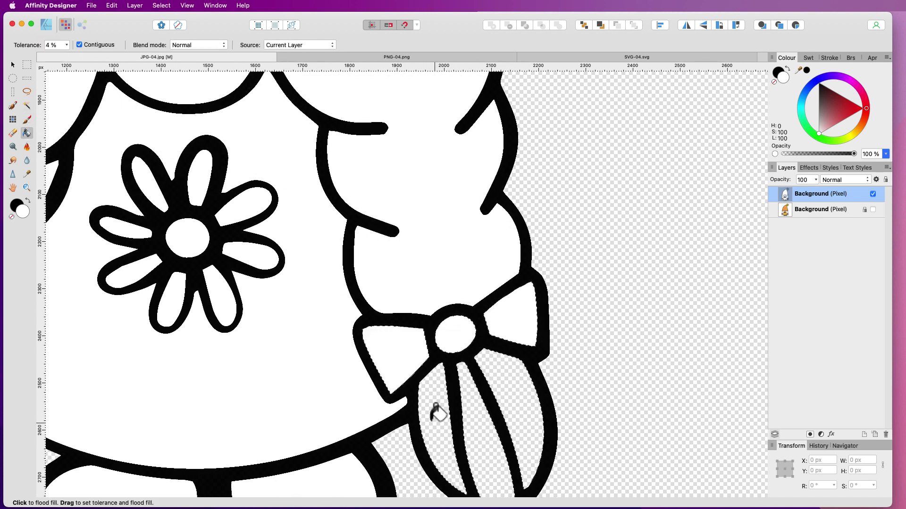
Step: Flood-select the petals and centre of the flower on the hat tip, fill them with white and clear the selection
scroll(477, 198, "up", 15)
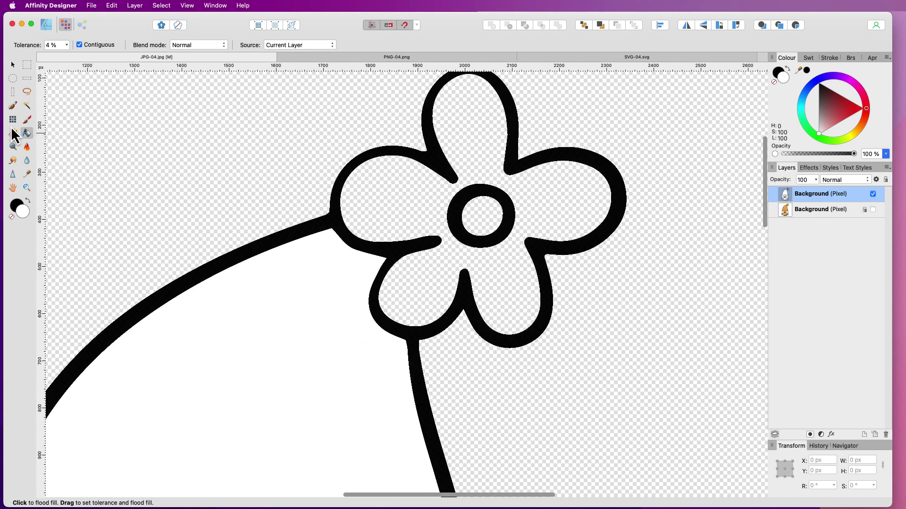
left_click(27, 104)
left_click(431, 187)
left_click(467, 217)
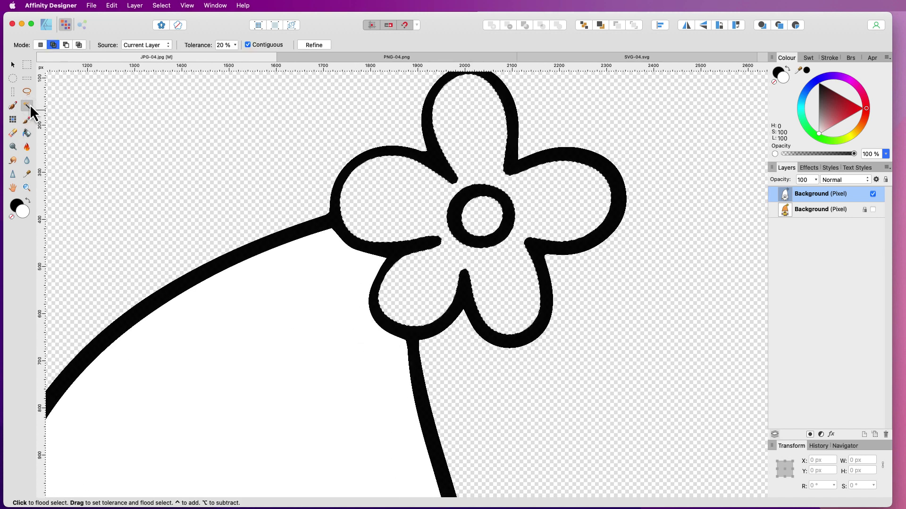
left_click(28, 134)
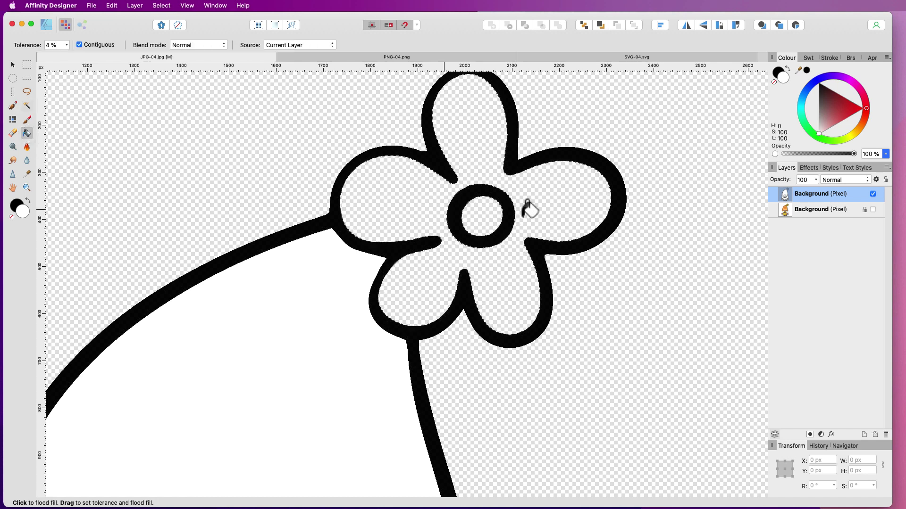
left_click(486, 144)
left_click(488, 194)
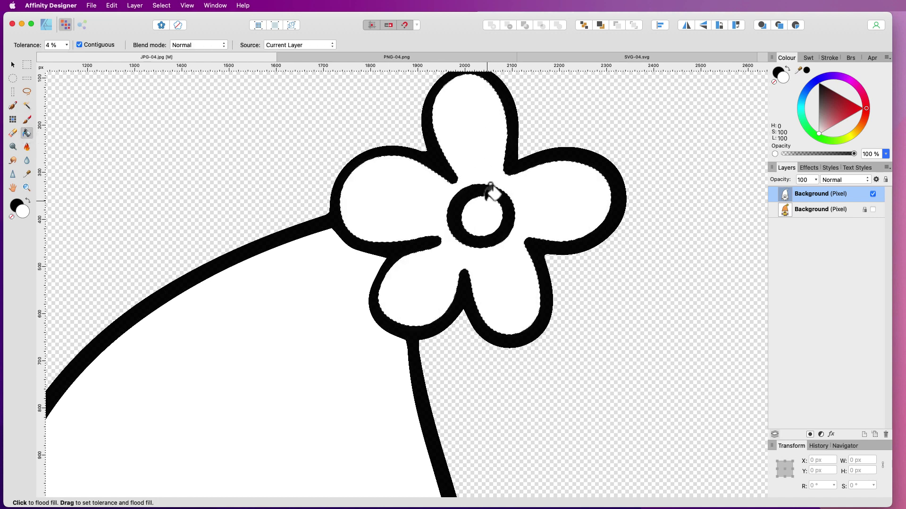
key("super+minus")
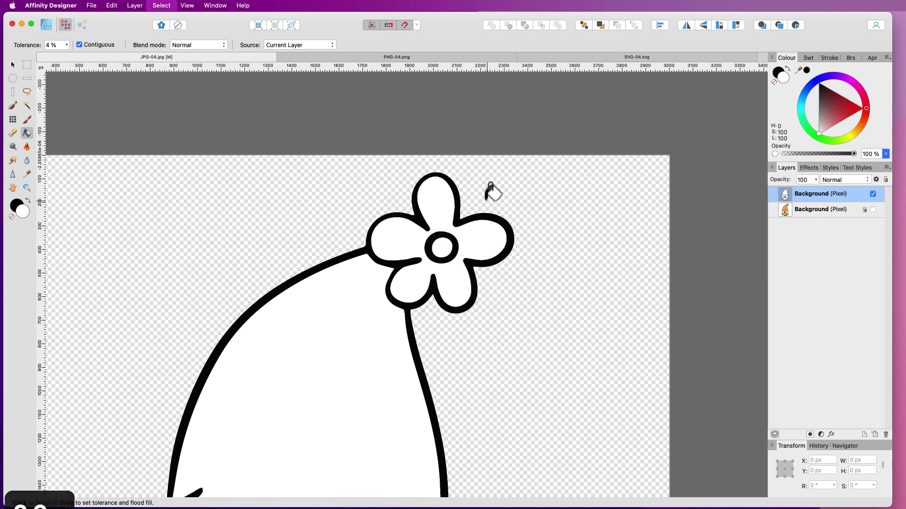
scroll(493, 193, "down", 10)
scroll(499, 194, "down", 5)
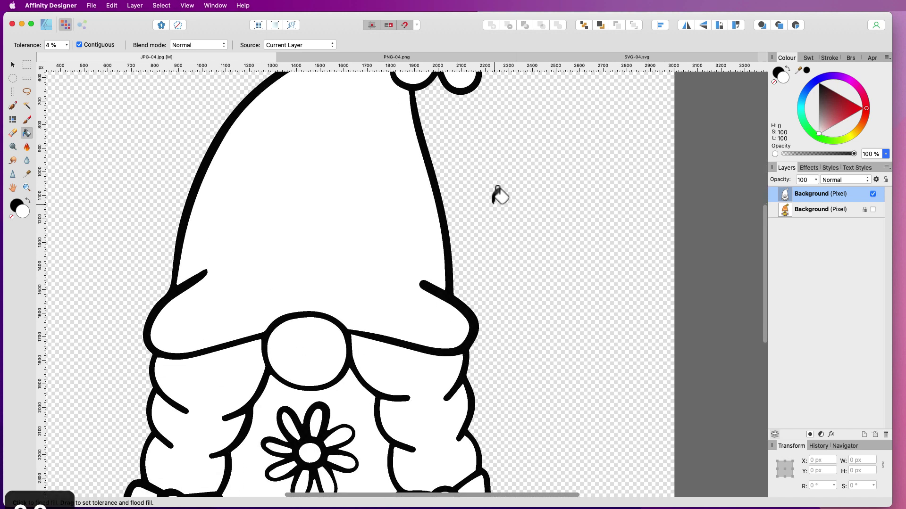
scroll(499, 195, "left", 5)
key("super+0")
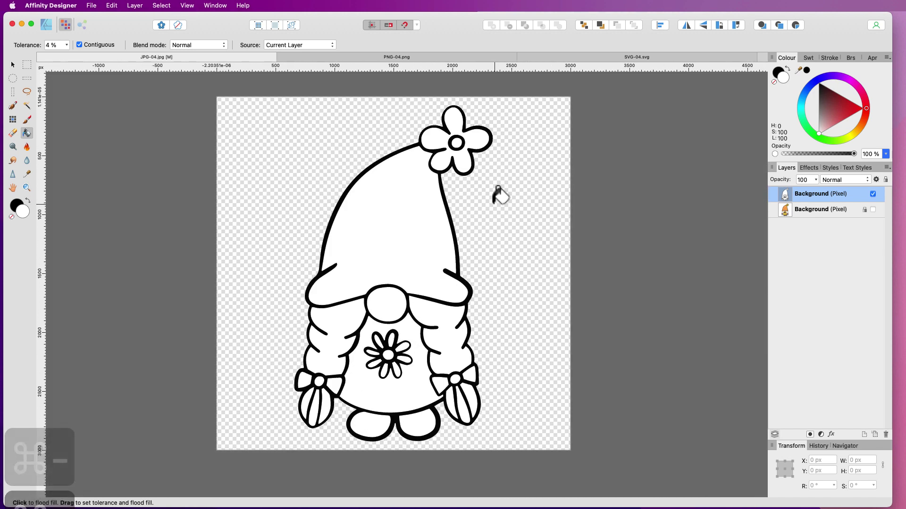
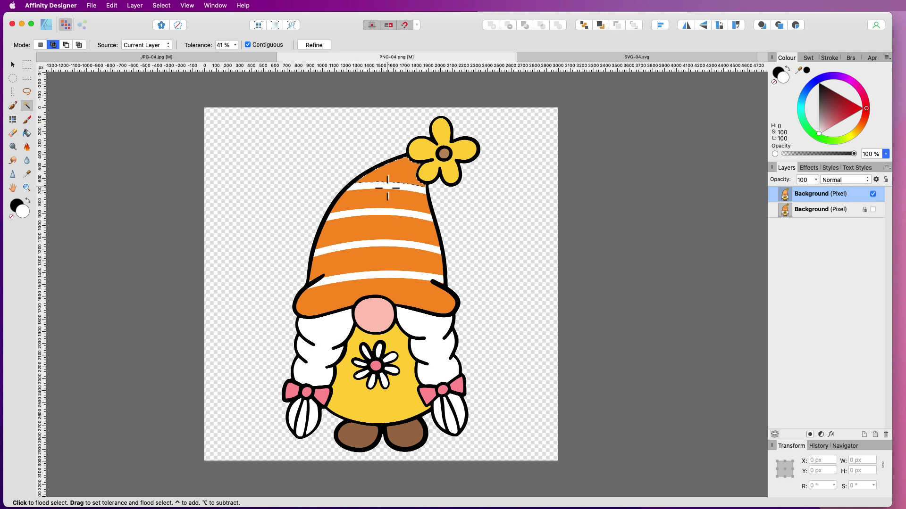
Step: In PNG-04.png, flood-select the gnome's hat stripes, nose, body, braids, bows, shoes and hat flower in Add mode
left_click(374, 217)
left_click(388, 257)
left_click(315, 415)
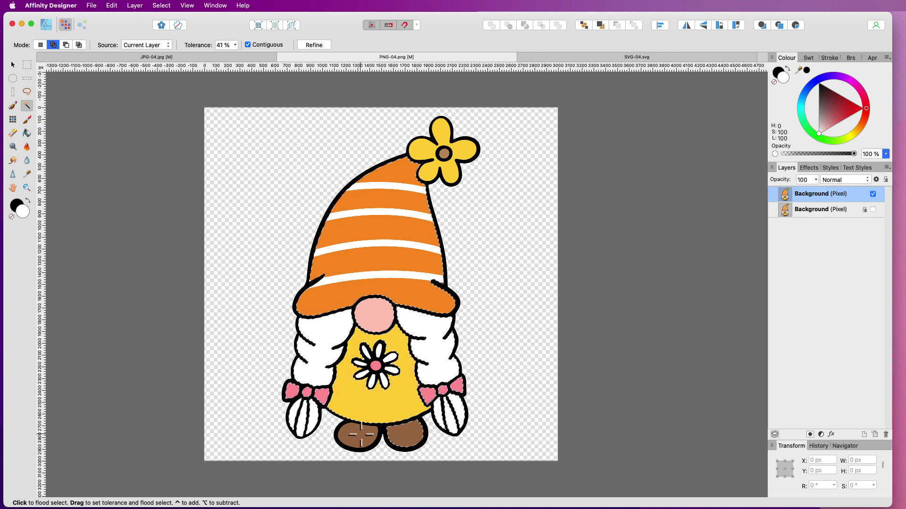
left_click(453, 151)
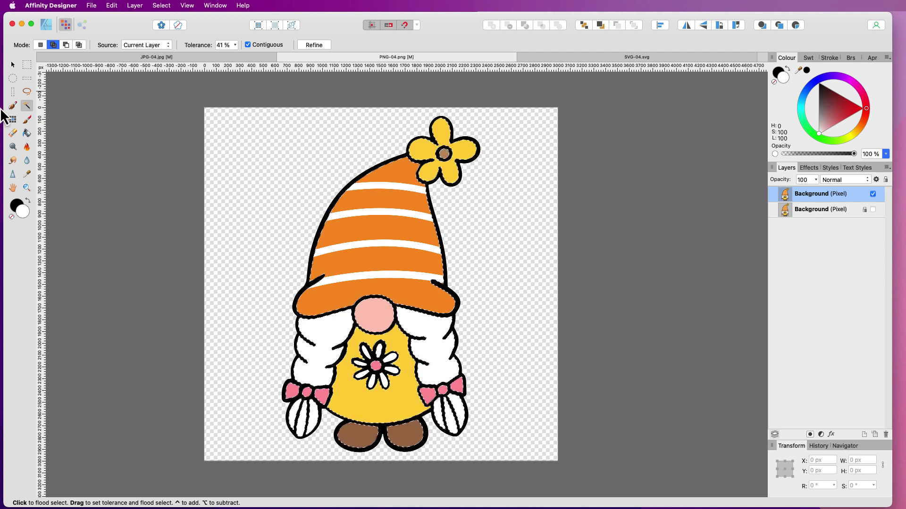
Step: Flood-fill the selected hat stripes, brim, nose, body, bows, shoes, daisy centre and hat flower with white
left_click(27, 133)
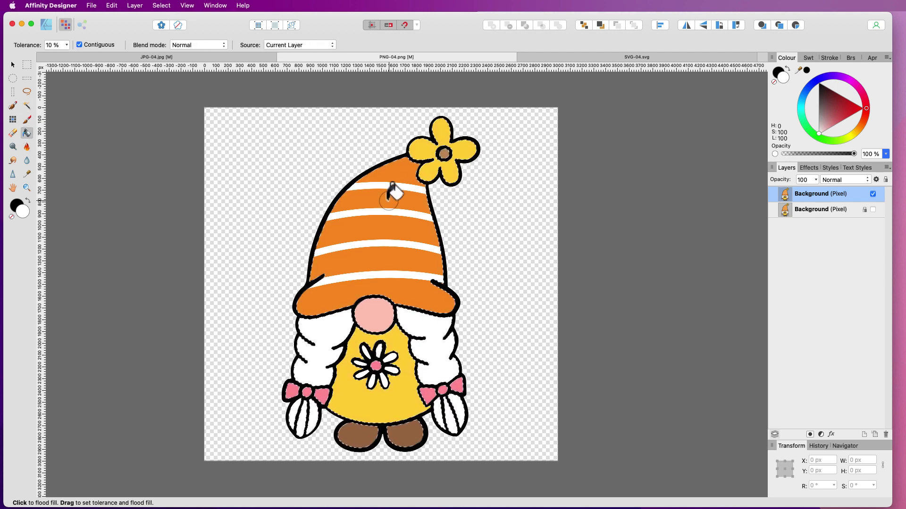
left_click(406, 166)
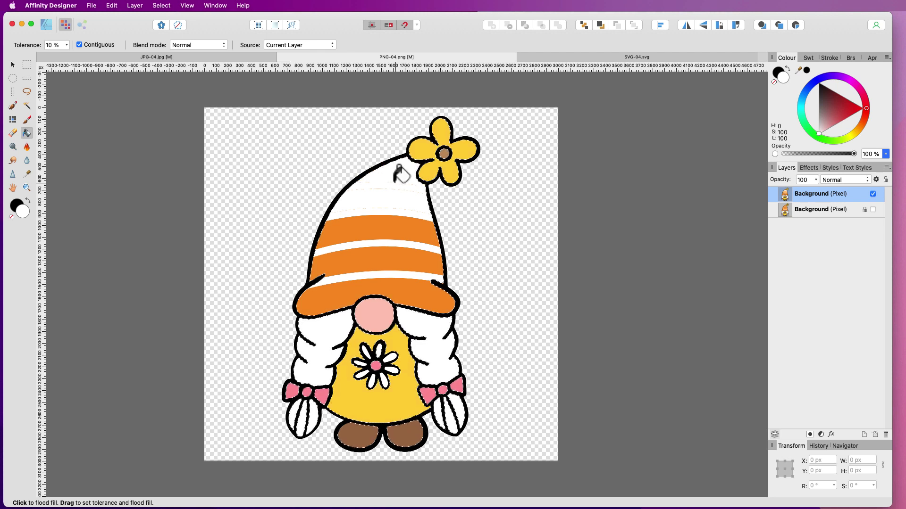
left_click(375, 244)
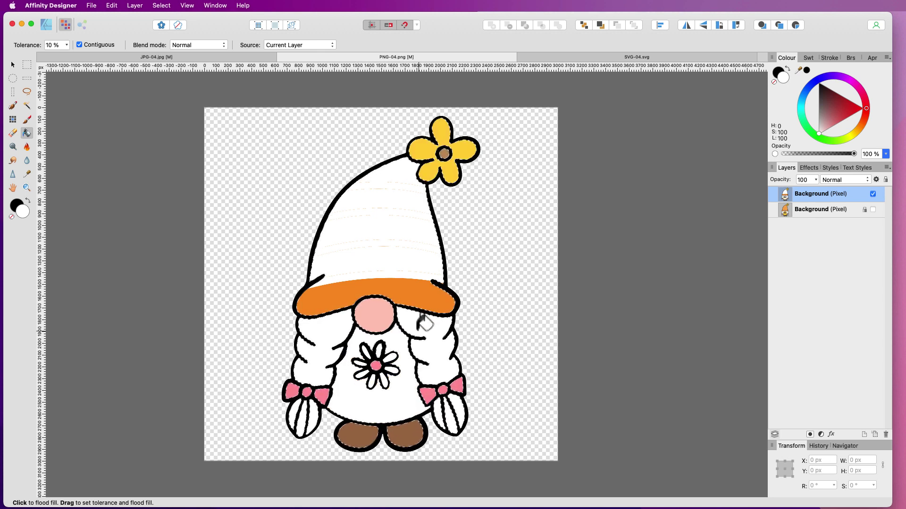
left_click(462, 380)
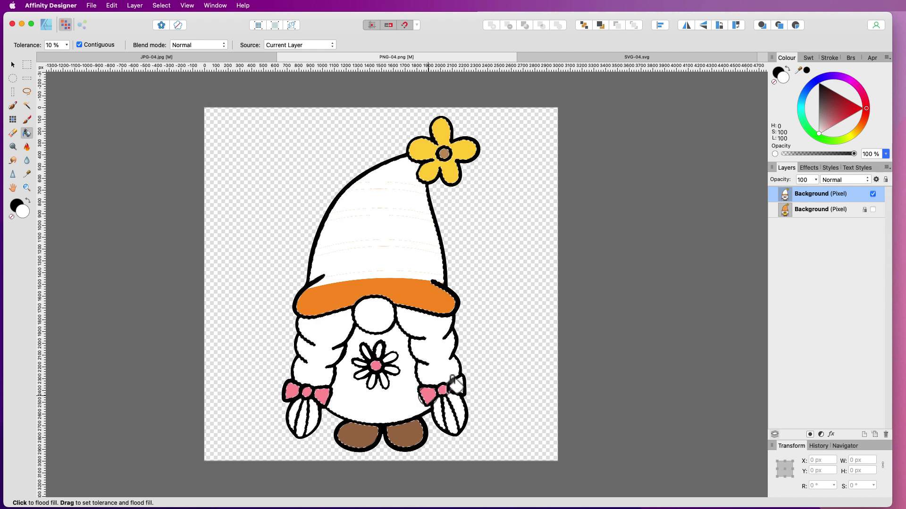
left_click(444, 390)
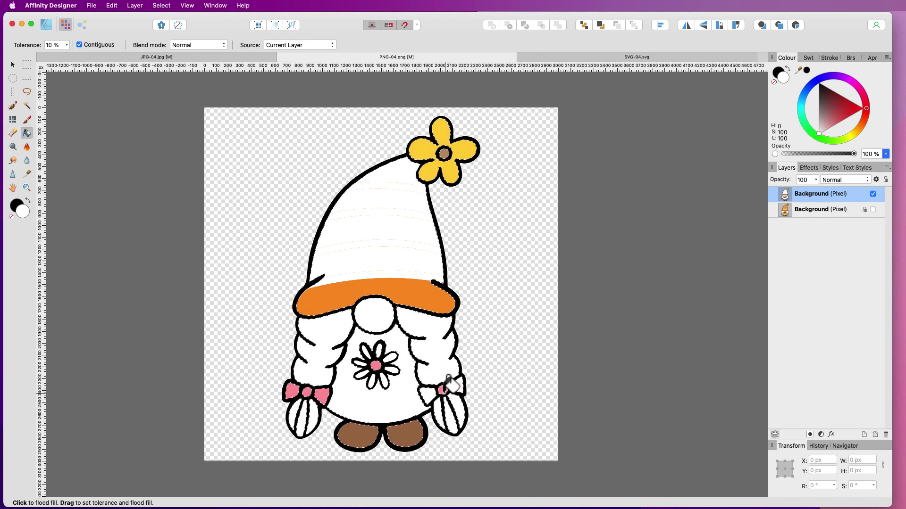
left_click(372, 429)
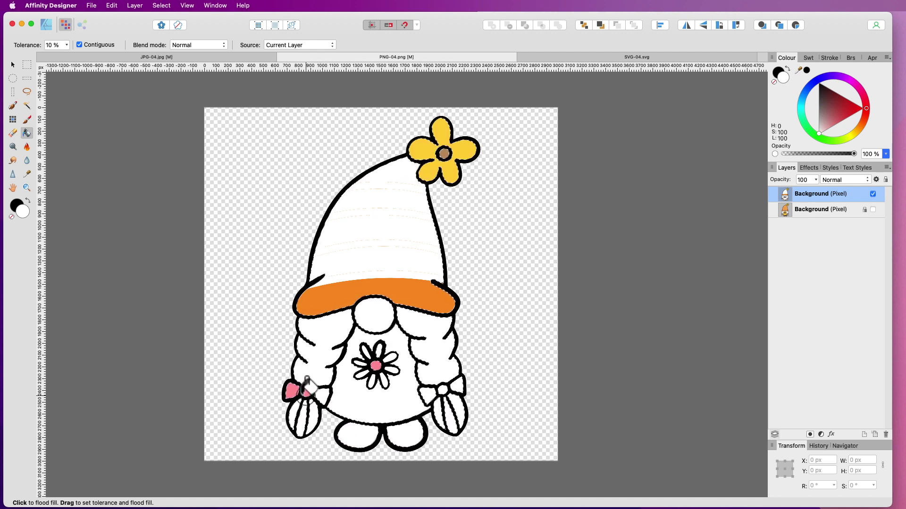
left_click(293, 387)
left_click(375, 366)
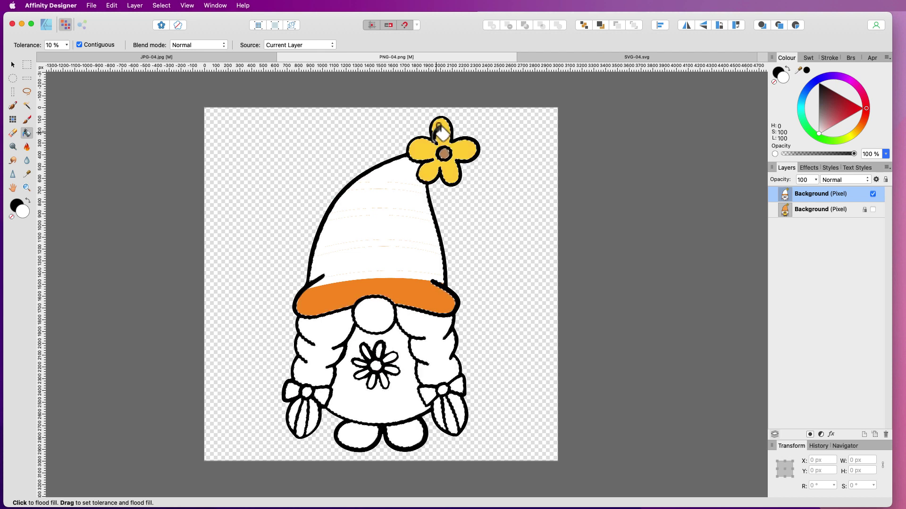
left_click(449, 143)
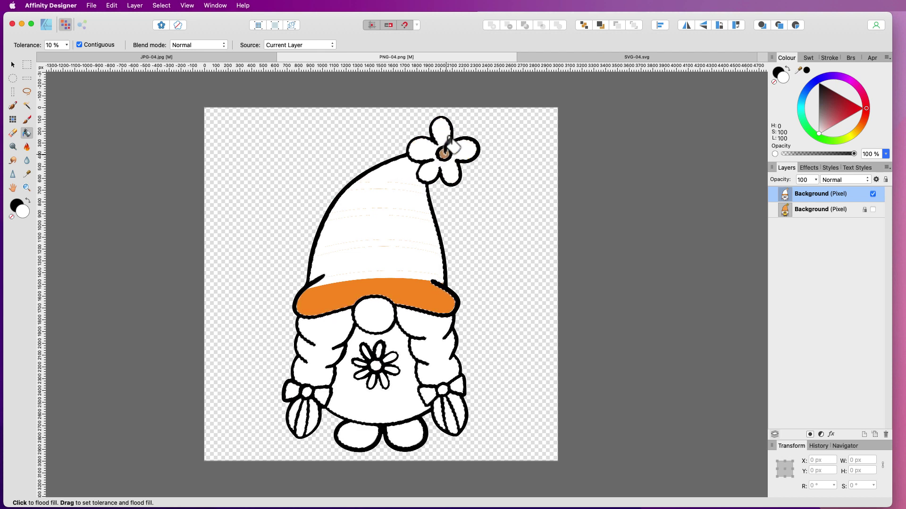
left_click(404, 288)
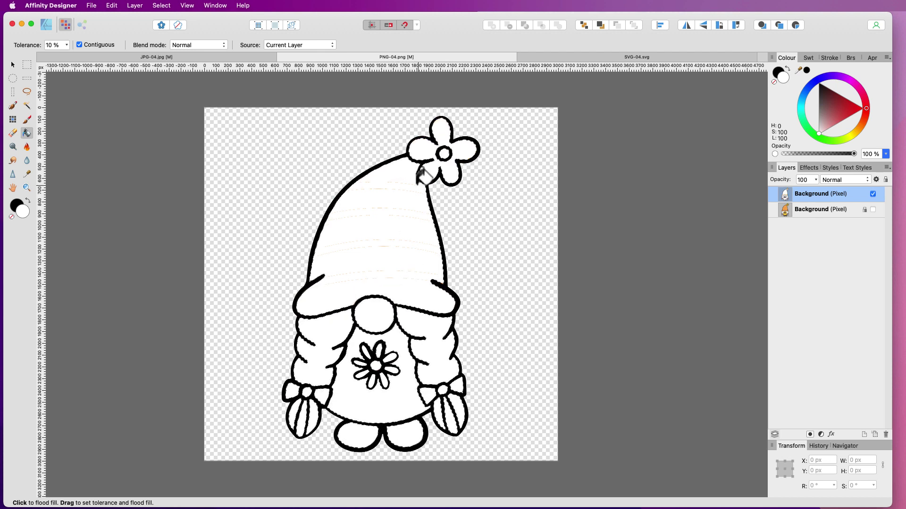
Step: Set the Flood Fill tolerance to 91% and refill the hat with white to remove the leftover orange stripe edges
scroll(421, 176, "up", 5)
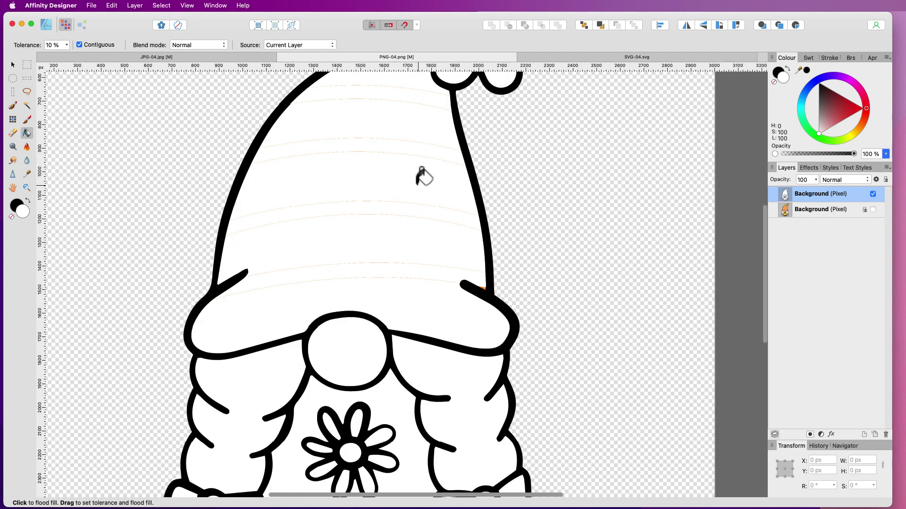
scroll(436, 156, "left", 4)
scroll(436, 156, "up", 2)
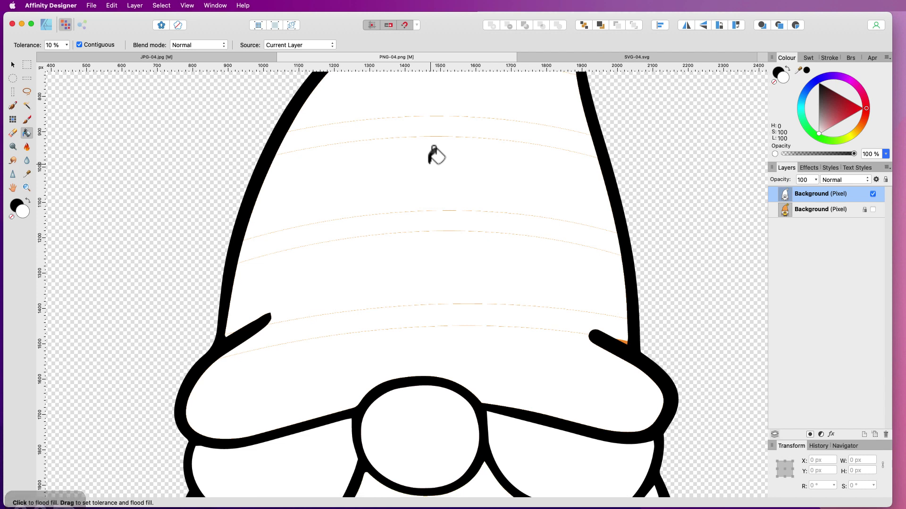
scroll(436, 155, "right", 3)
scroll(436, 156, "up", 3)
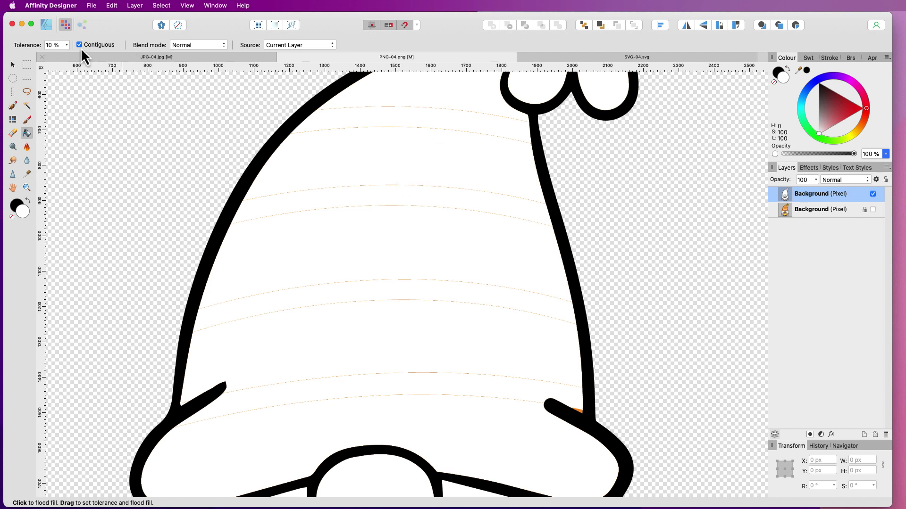
left_click(66, 45)
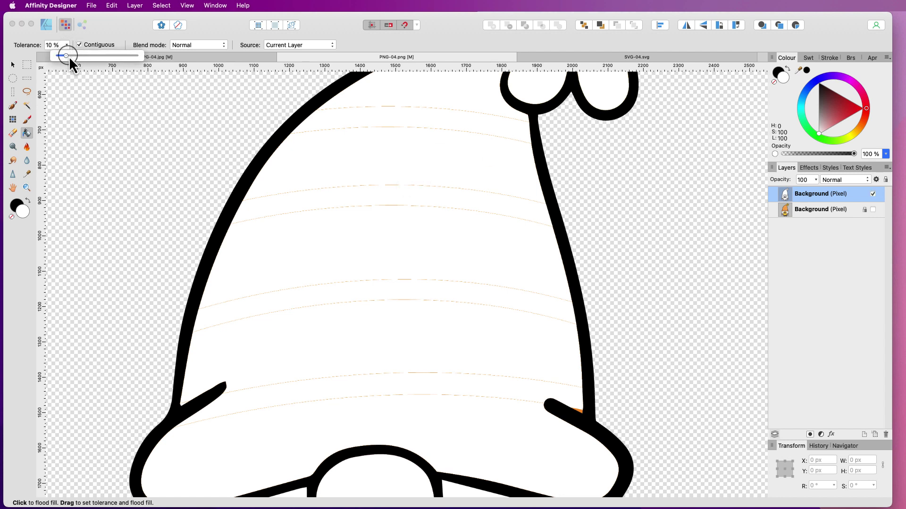
left_click_drag(71, 55, 135, 60)
left_click(380, 172)
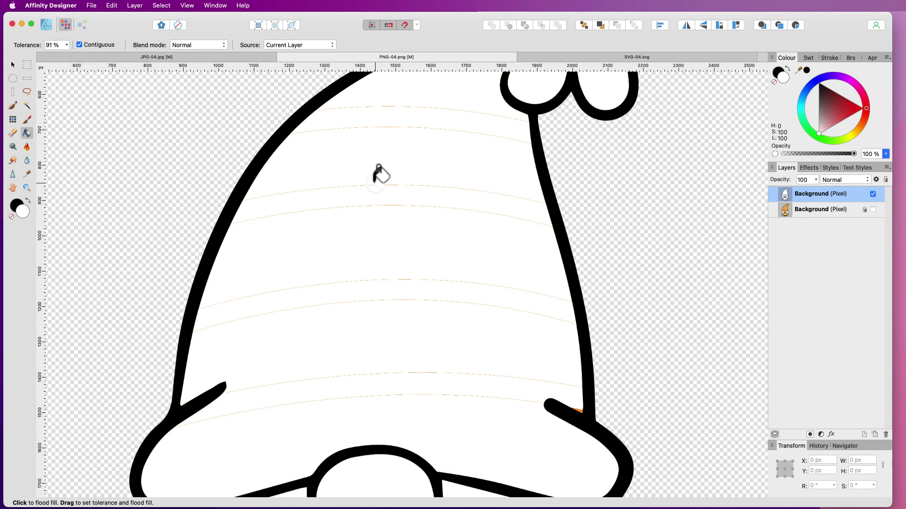
left_click(380, 173)
Step: Inspect the gnome from the hat flower down to the shoes for leftover colour along the outlines
scroll(386, 175, "down", 3)
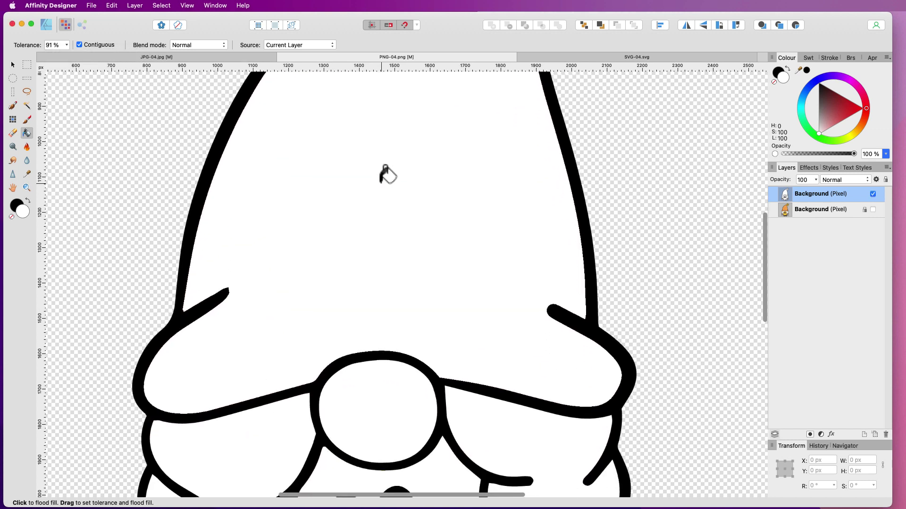
scroll(386, 174, "left", 5)
scroll(386, 174, "right", 5)
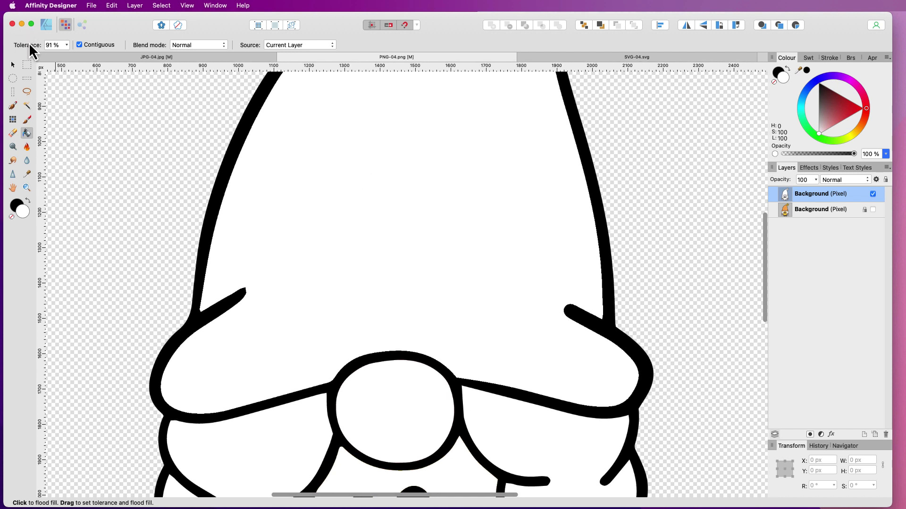
scroll(455, 131, "up", 10)
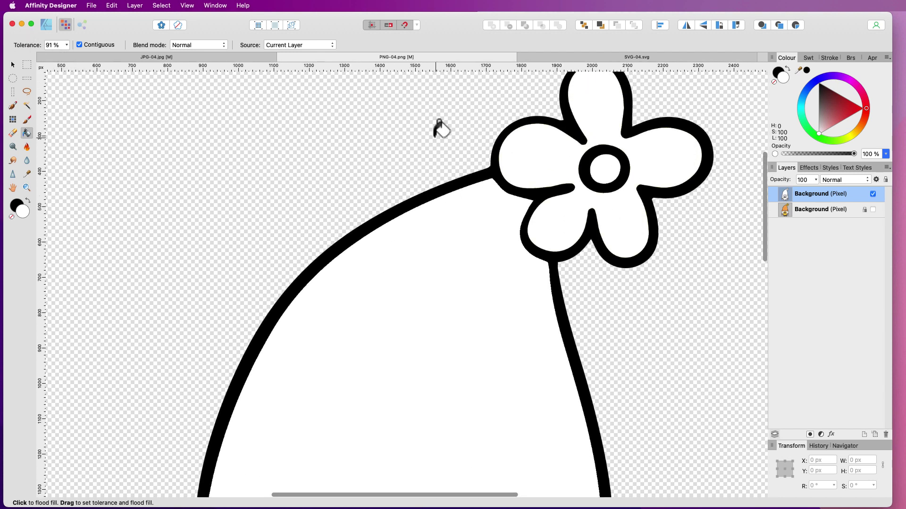
scroll(448, 130, "down", 15)
scroll(440, 128, "down", 8)
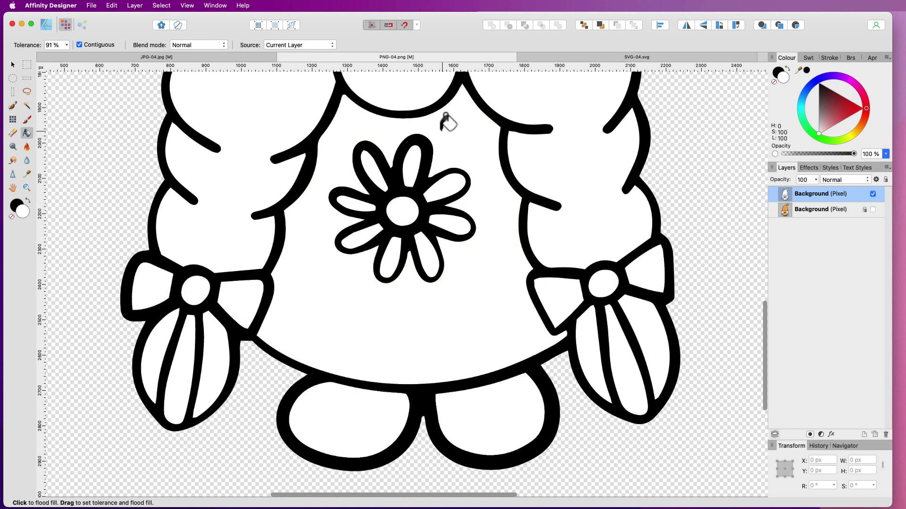
scroll(441, 127, "up", 6)
scroll(447, 123, "up", 3)
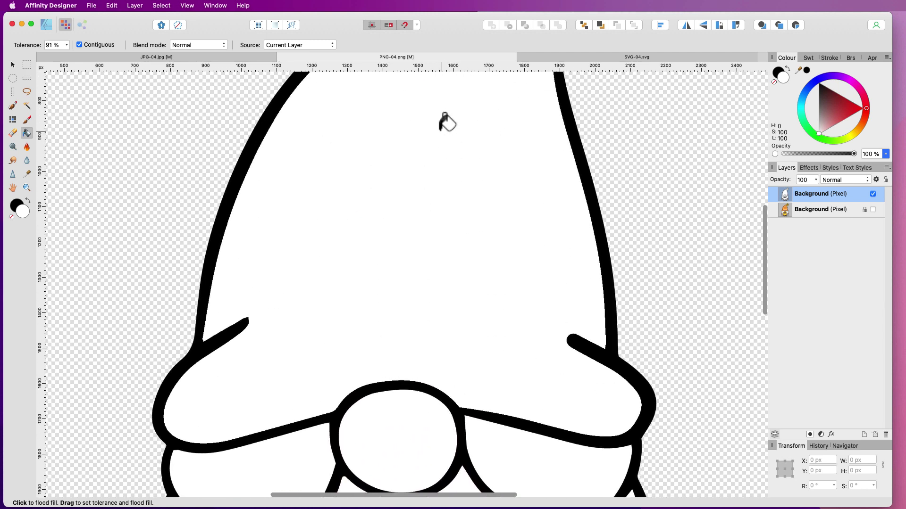
scroll(436, 120, "up", 7)
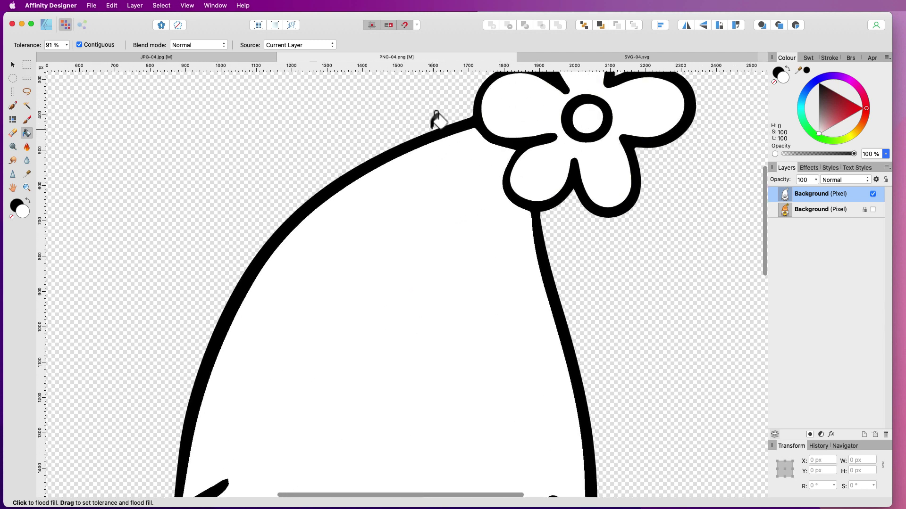
scroll(454, 126, "down", 7)
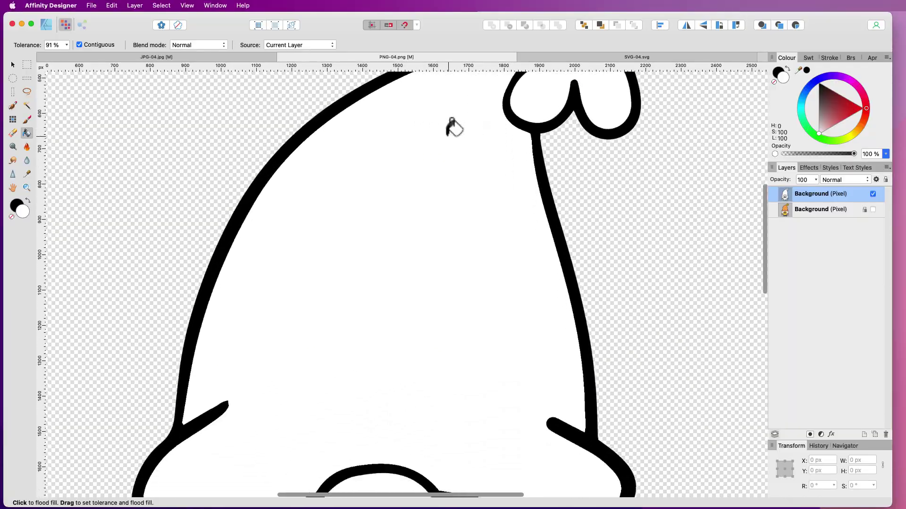
scroll(452, 130, "down", 2)
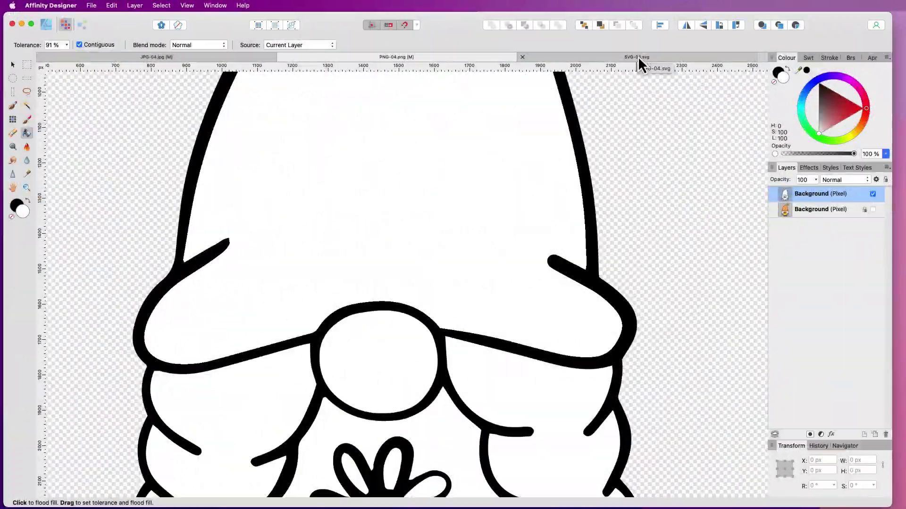
Step: Switch to the SVG-04.svg document, fit the gnome in view and expand its layer into the individual curves
left_click(638, 57)
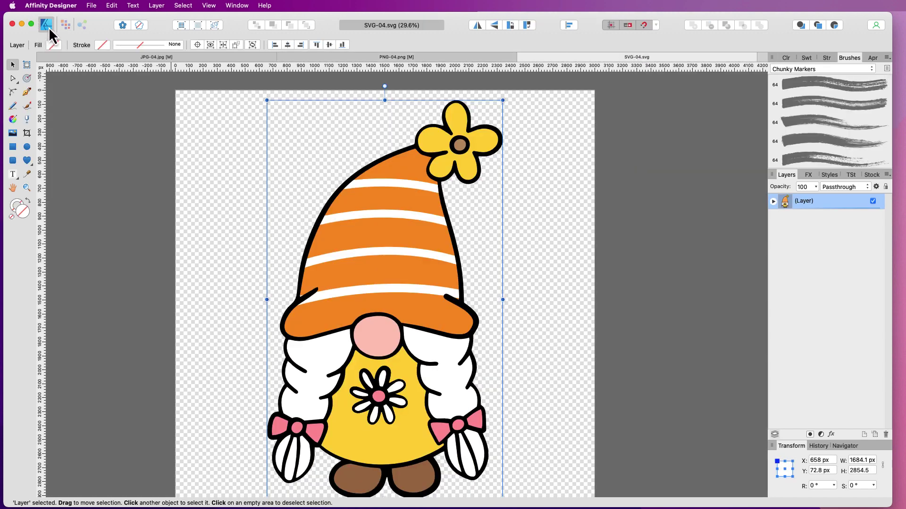
left_click(773, 202)
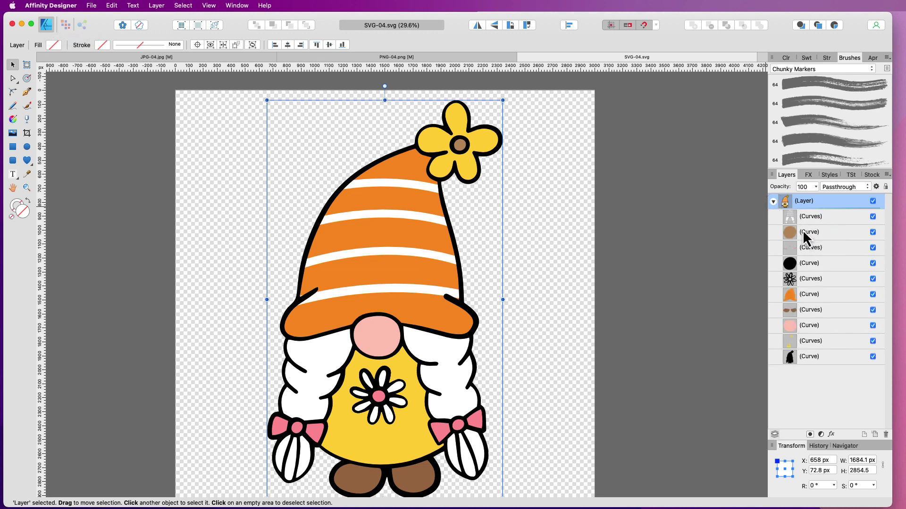
left_click(773, 202)
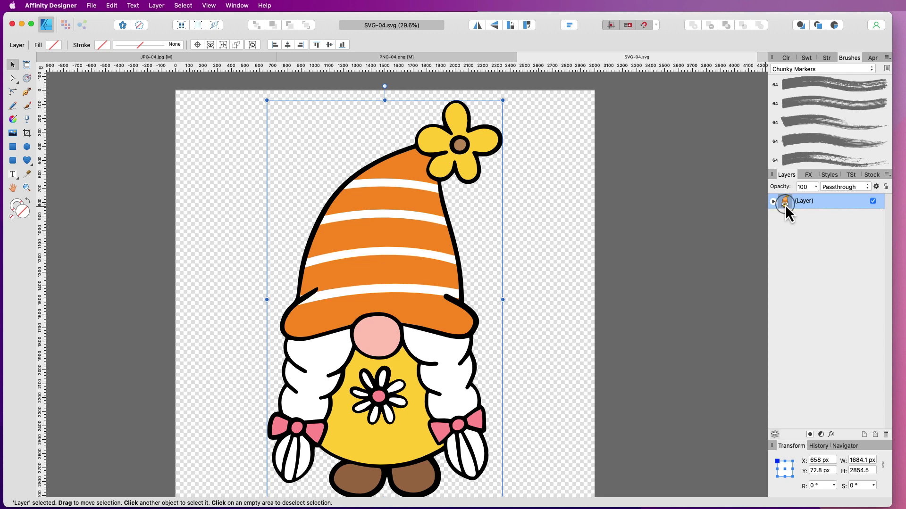
key("super+0")
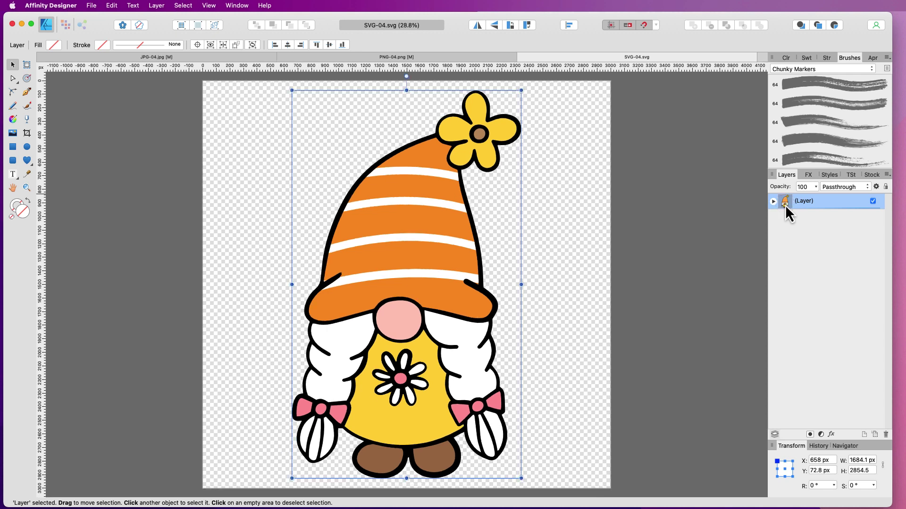
left_click(773, 201)
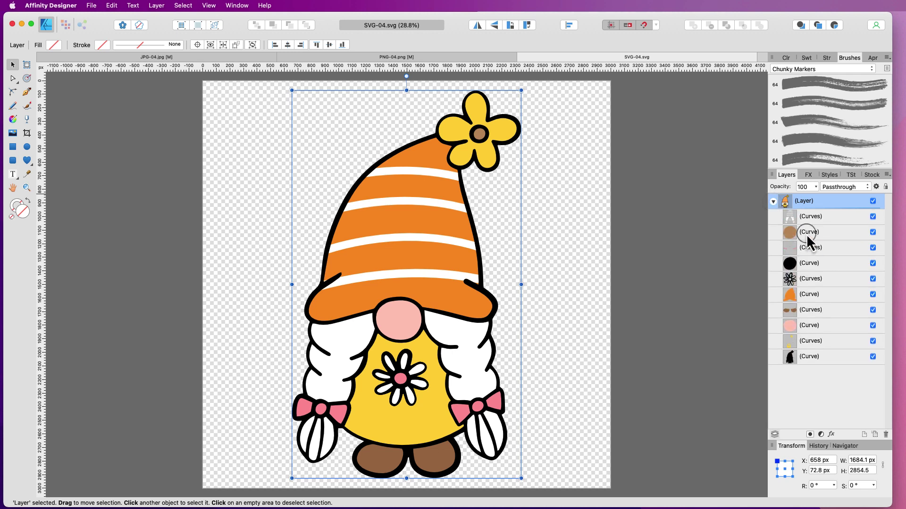
Step: Recolour the six tan, pink, orange, brown and yellow curves white, leaving out the black and white ones, and clear the selection
left_click(805, 234)
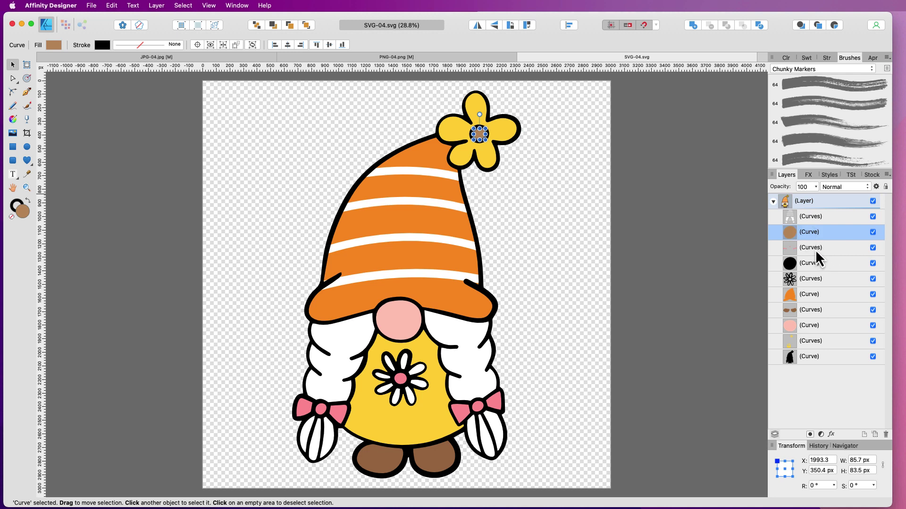
left_click(813, 247, "shift")
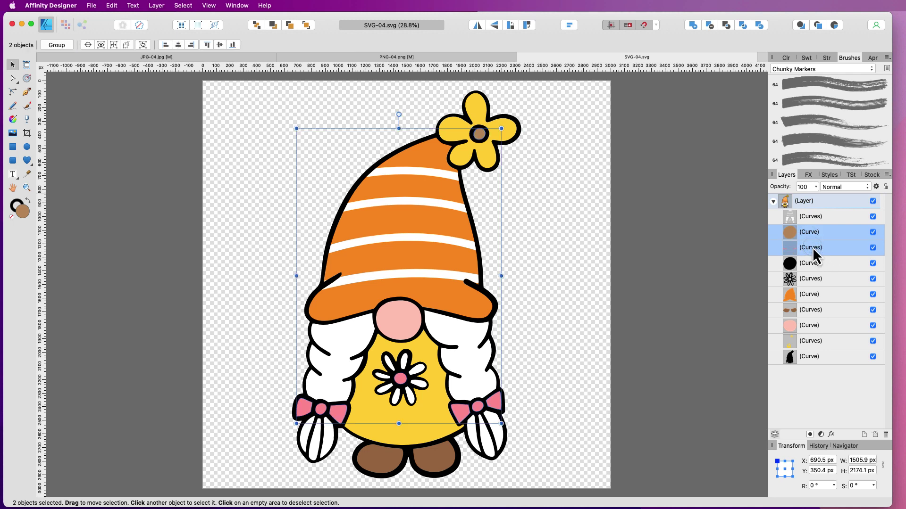
left_click(812, 296, "super")
left_click(819, 312, "super")
left_click(813, 325, "super")
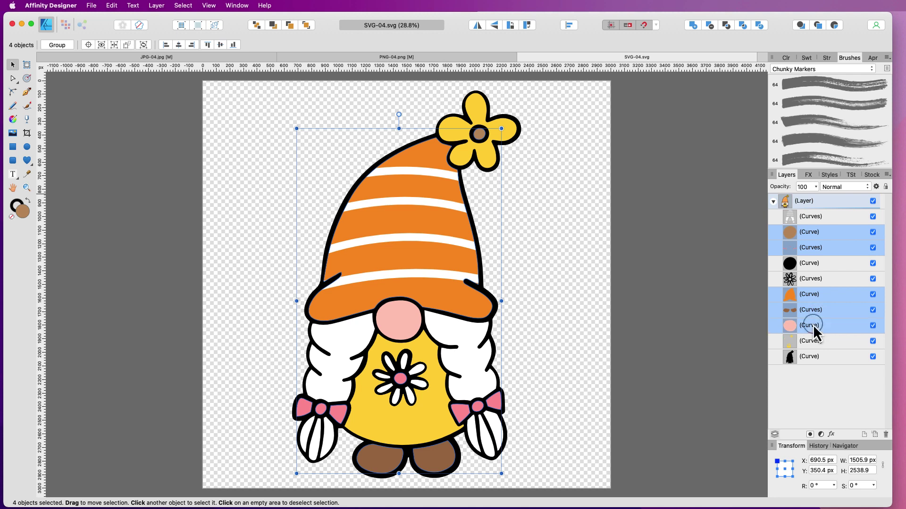
left_click(814, 341, "super")
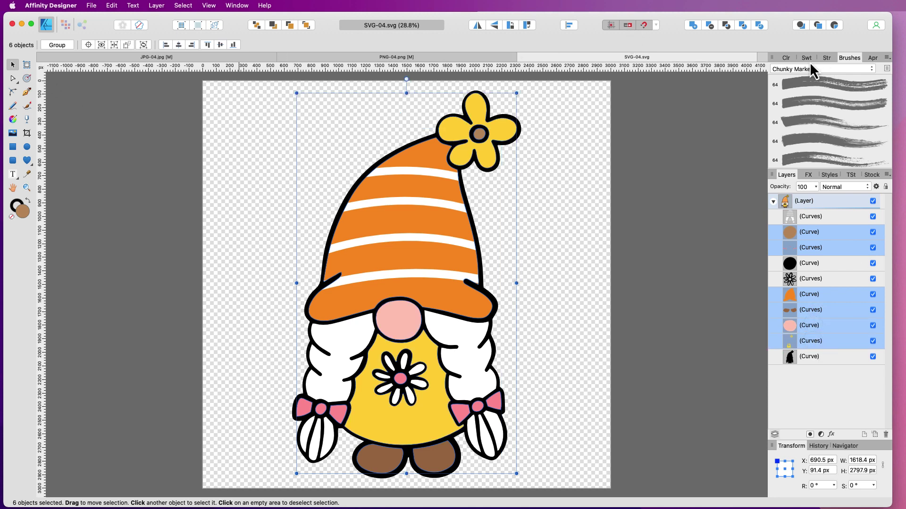
left_click(785, 59)
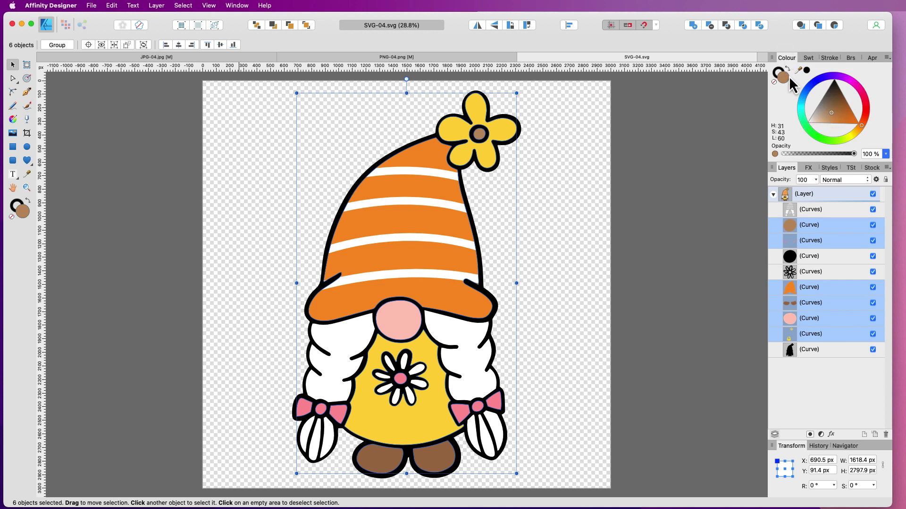
left_click_drag(832, 116, 797, 126)
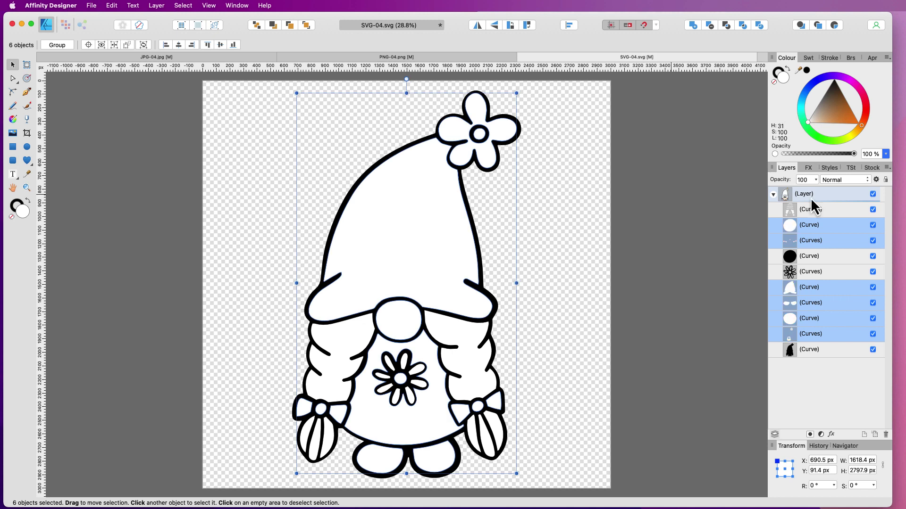
left_click(773, 195)
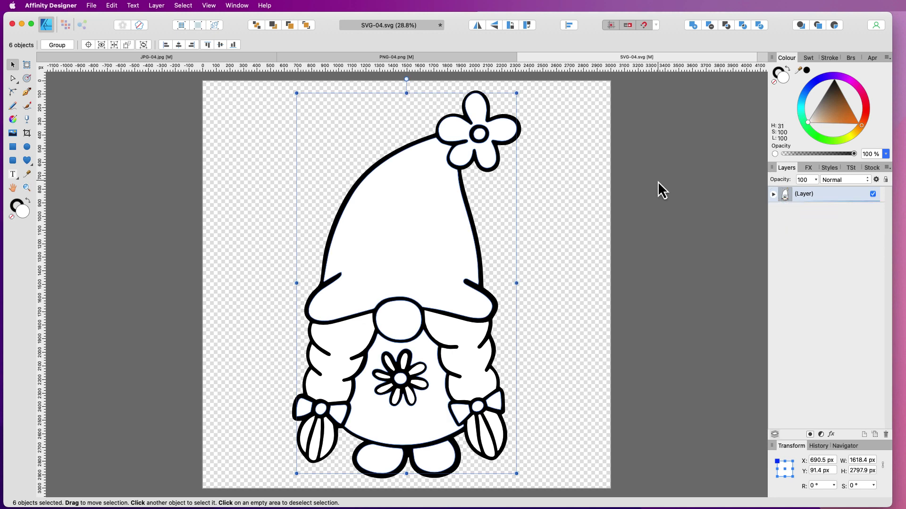
left_click(678, 179)
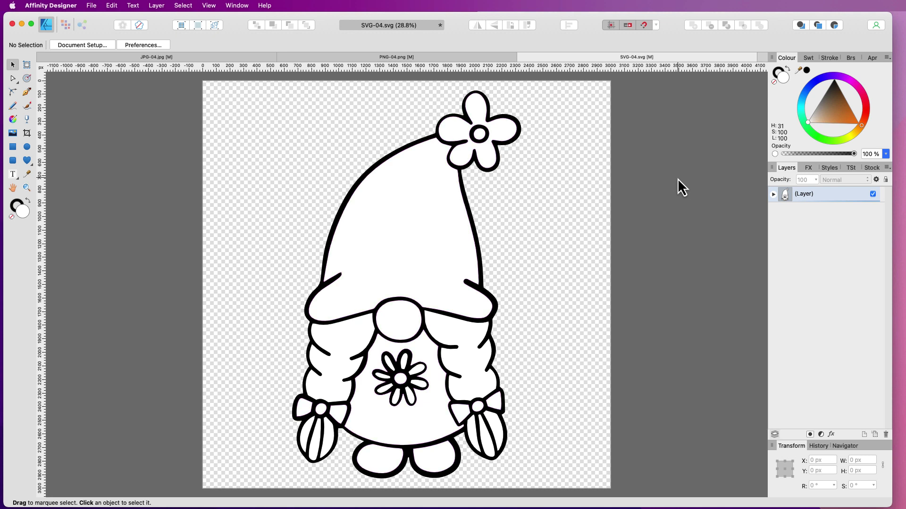